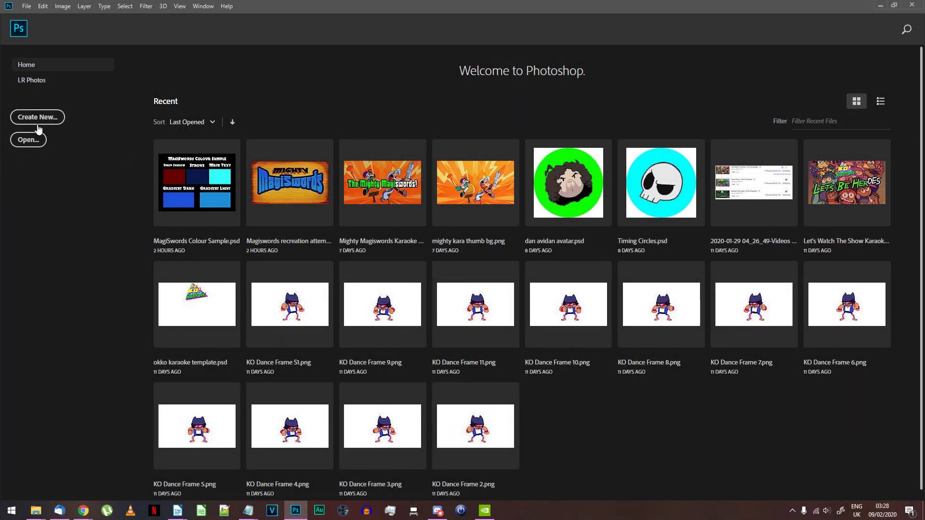
# - Create a 1920×1080 black document with the logo background, and put the colour sample top-left at 50%
pyautogui.click(38, 117)
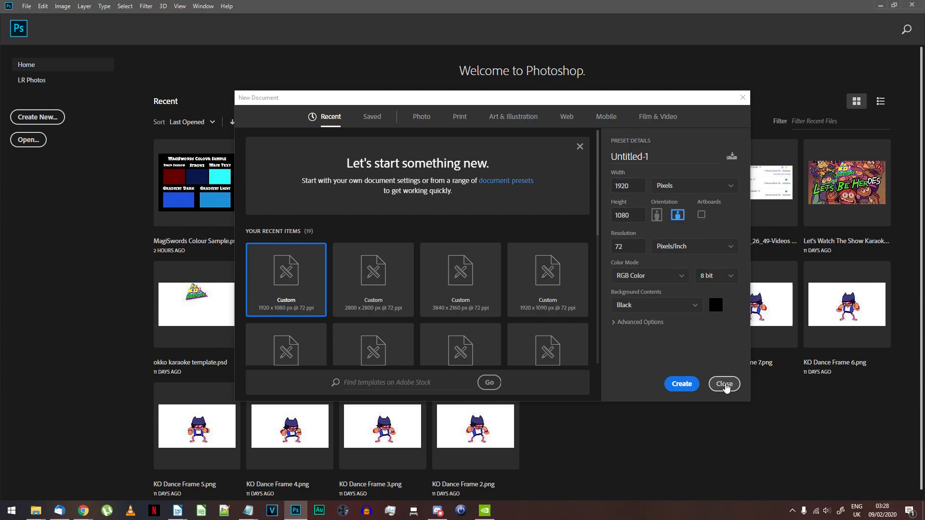
pyautogui.click(681, 384)
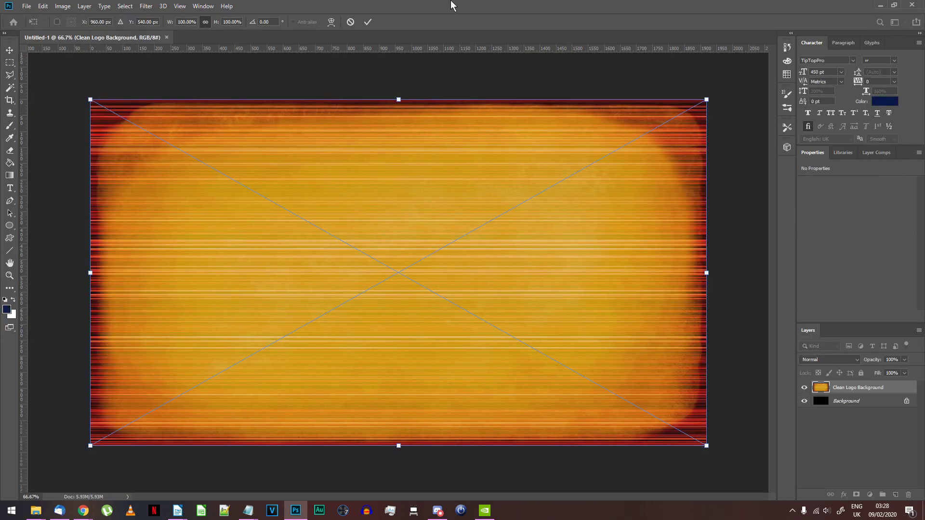
pyautogui.press('Return')
pyautogui.moveTo(392, 231); pyautogui.dragTo(215, 118)
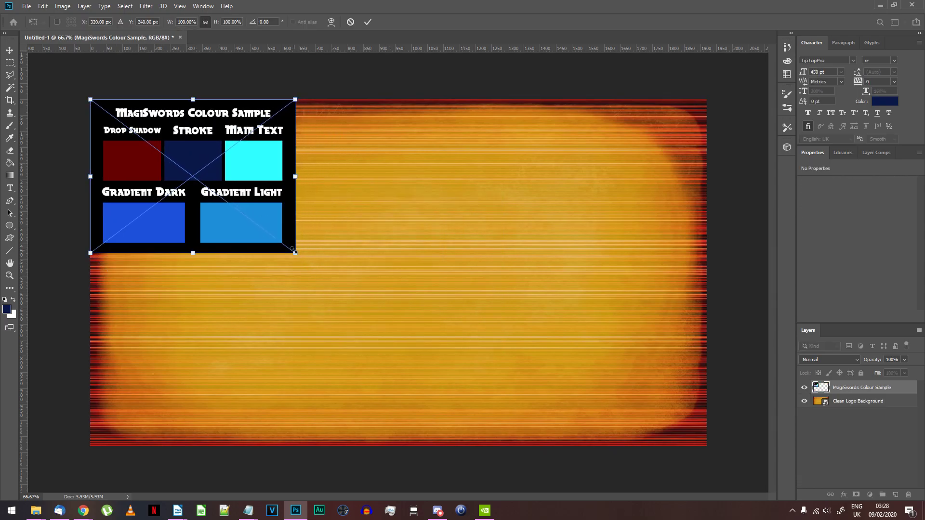
pyautogui.moveTo(294, 250); pyautogui.dragTo(192, 176)
# - Set the type to the BeckerBlackNF font at 180 pt
pyautogui.press('Return')
pyautogui.press('i')
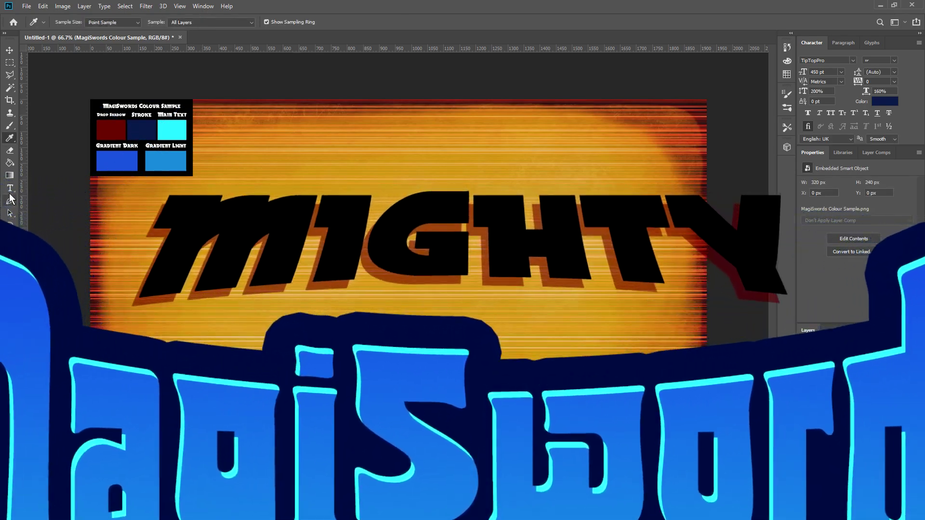
pyautogui.click(10, 190)
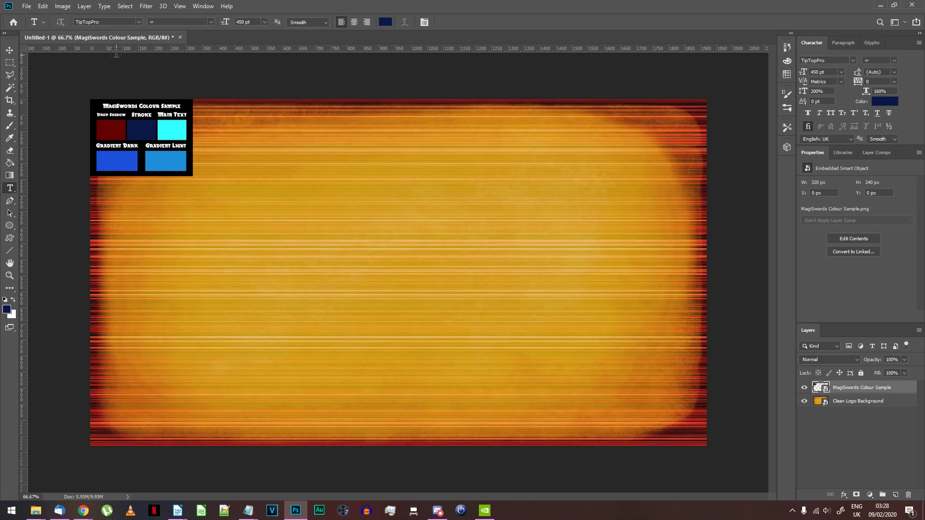
pyautogui.click(109, 22)
pyautogui.write('bec')
pyautogui.click(126, 49)
pyautogui.hotkey('ctrl', 'a')
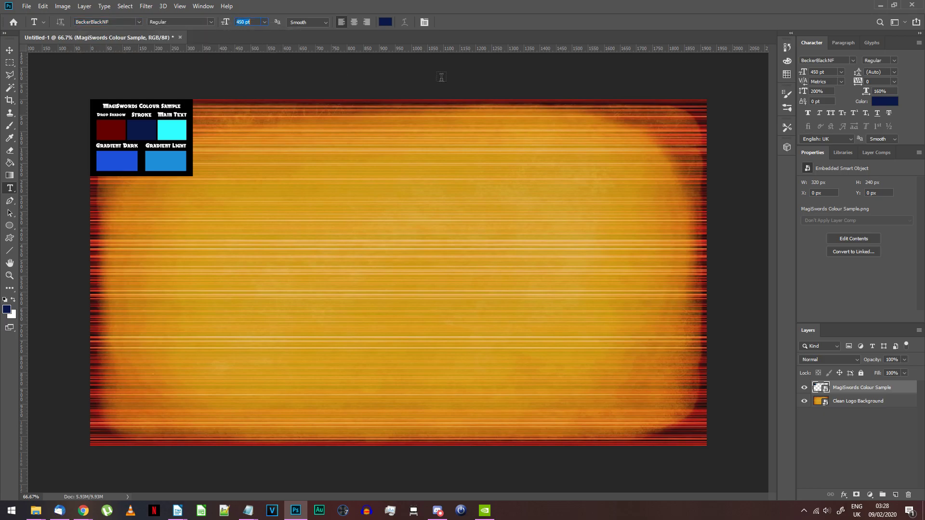
pyautogui.write('18')
# - Make the text colour black with 120% horizontal and 100% vertical scale
pyautogui.click(385, 22)
pyautogui.moveTo(580, 356); pyautogui.dragTo(580, 372)
pyautogui.click(666, 245)
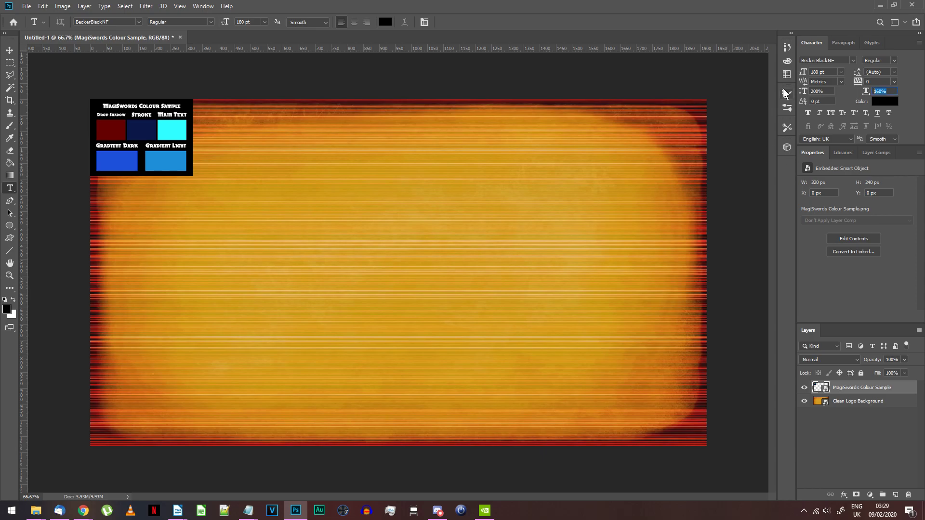
pyautogui.write('120')
pyautogui.press('Tab')
pyautogui.click(798, 89)
pyautogui.write('100')
# - Type HUNGRY on the canvas and move it along the top of the background
pyautogui.click(299, 173)
pyautogui.write('HUNGRY')
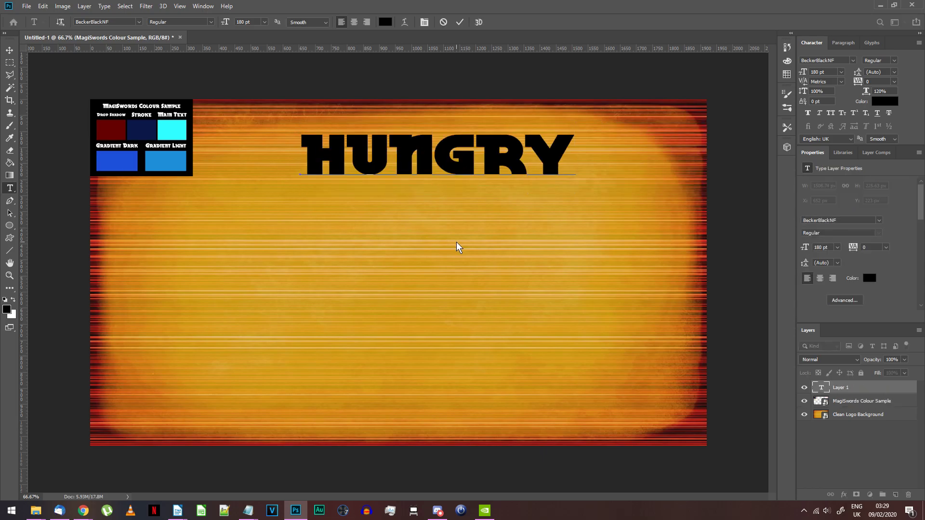
pyautogui.hotkey('ctrl', 'Return')
pyautogui.press('v')
pyautogui.moveTo(451, 151); pyautogui.dragTo(385, 163)
# - Apply a Shell Lower text warp to HUNGRY: bend -20, vertical distortion 10
pyautogui.press('t')
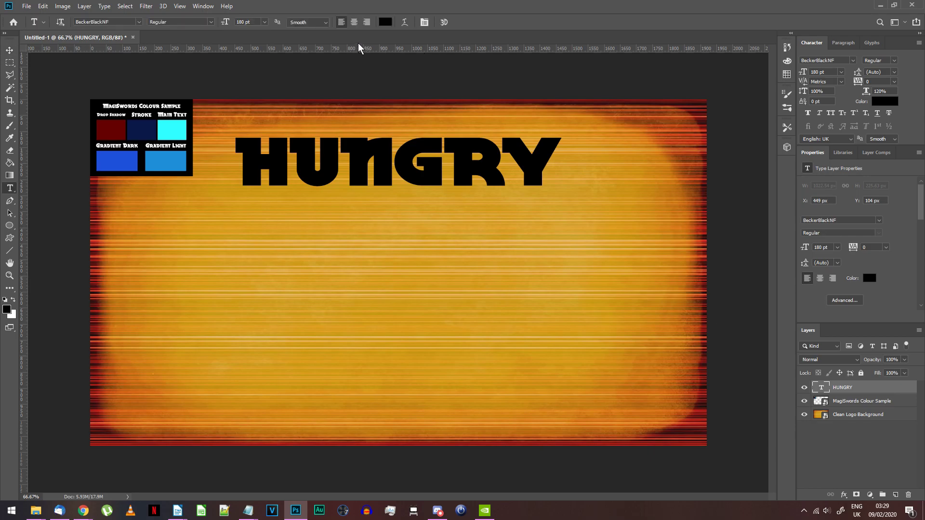
pyautogui.click(405, 22)
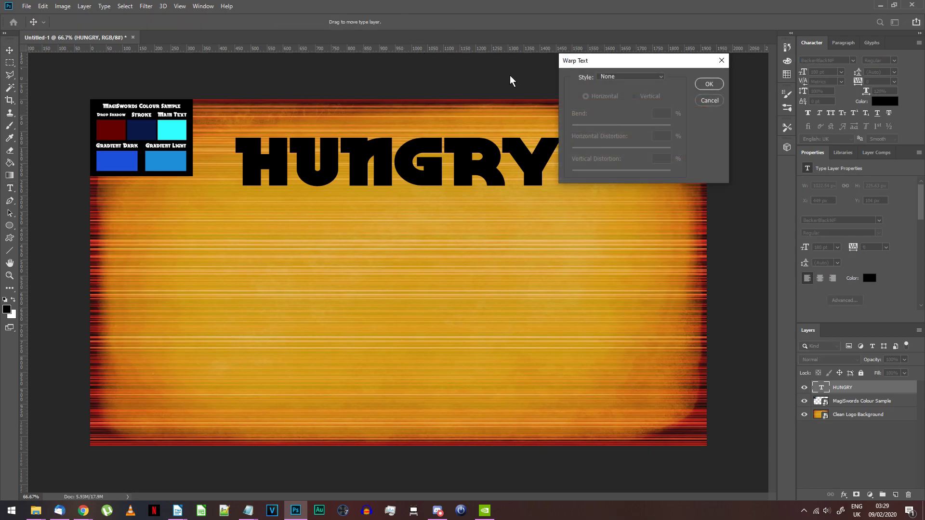
pyautogui.click(612, 78)
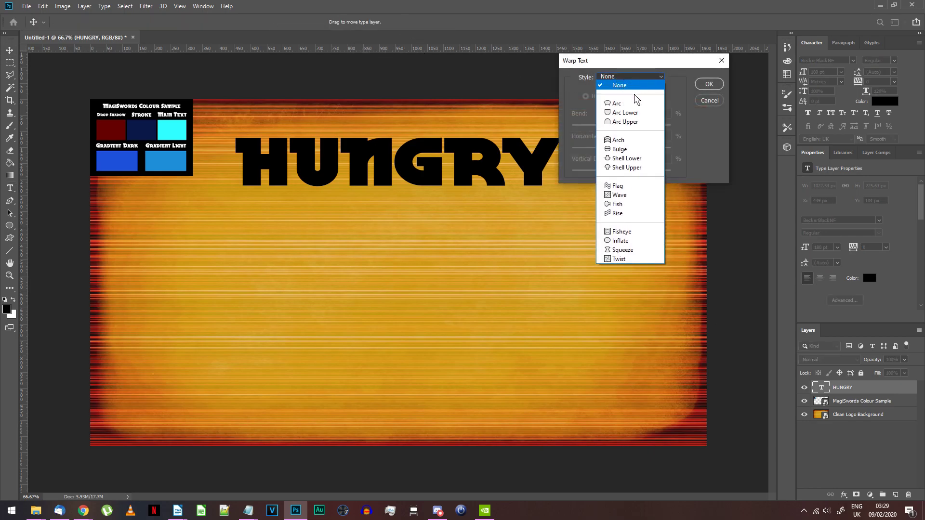
pyautogui.click(639, 159)
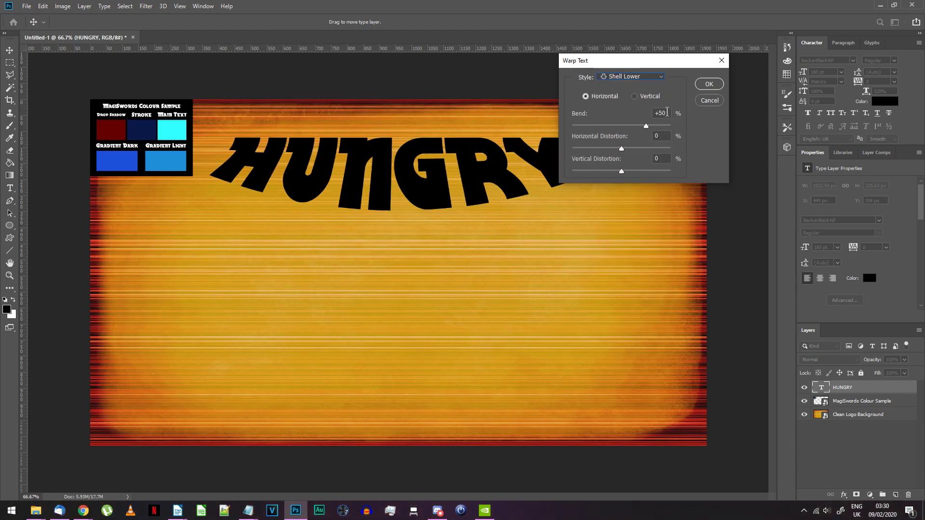
pyautogui.moveTo(668, 113); pyautogui.dragTo(635, 108)
pyautogui.write('-20')
pyautogui.press('Tab')
pyautogui.write('10')
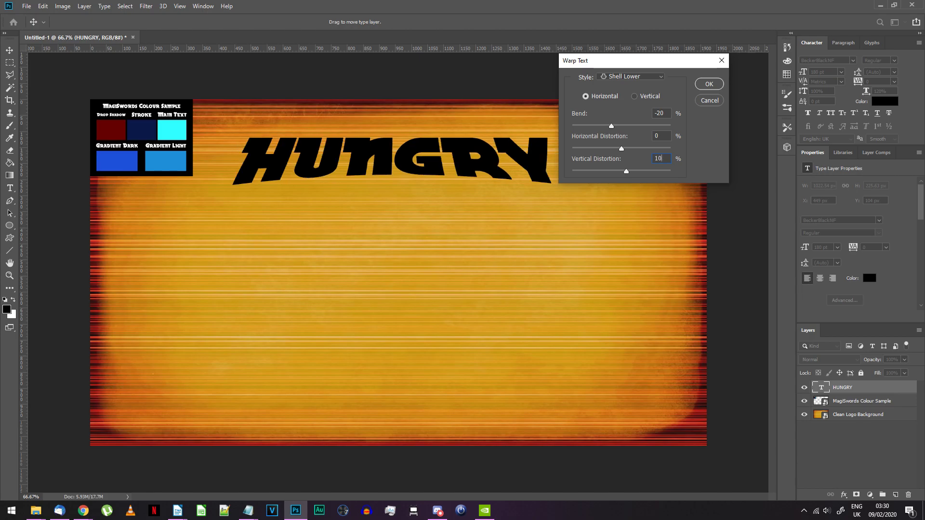
pyautogui.press('Return')
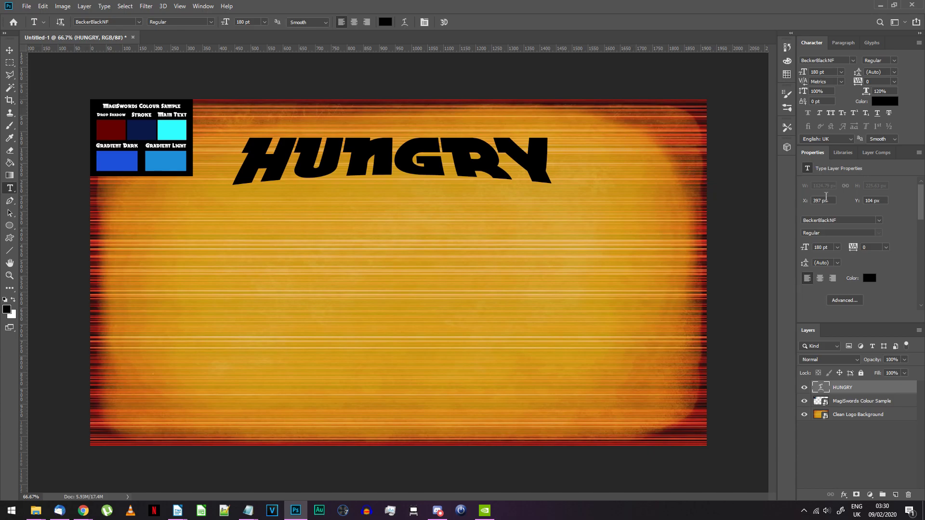
# - Add a Normal-mode drop shadow to HUNGRY in dark red from the colour chart
pyautogui.rightClick(848, 388)
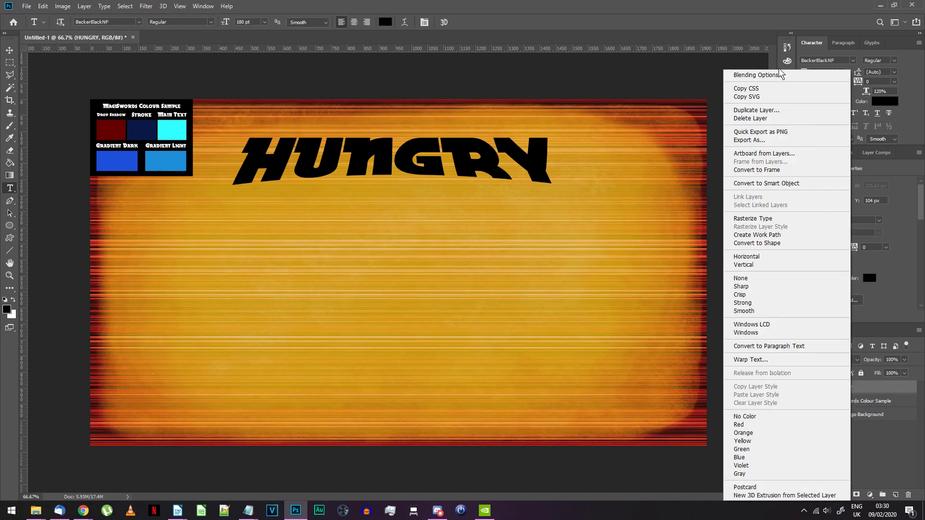
pyautogui.click(758, 74)
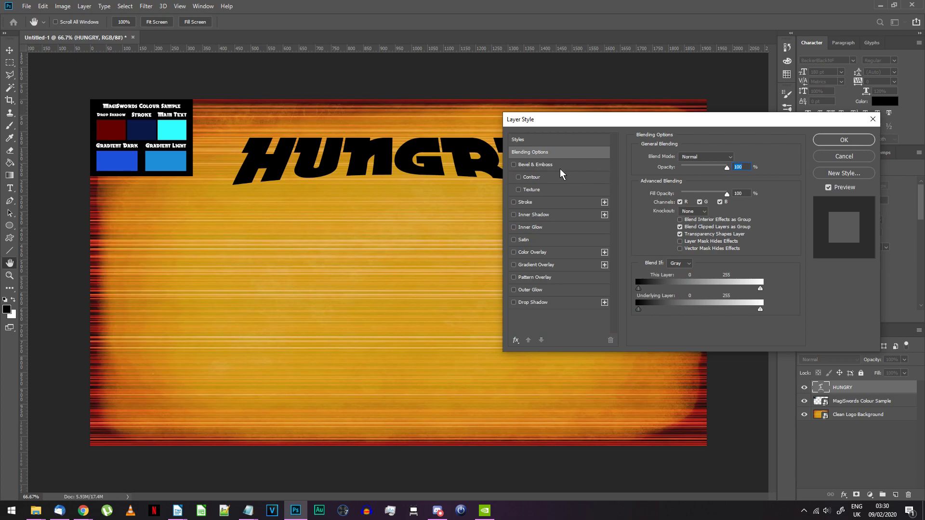
pyautogui.click(529, 303)
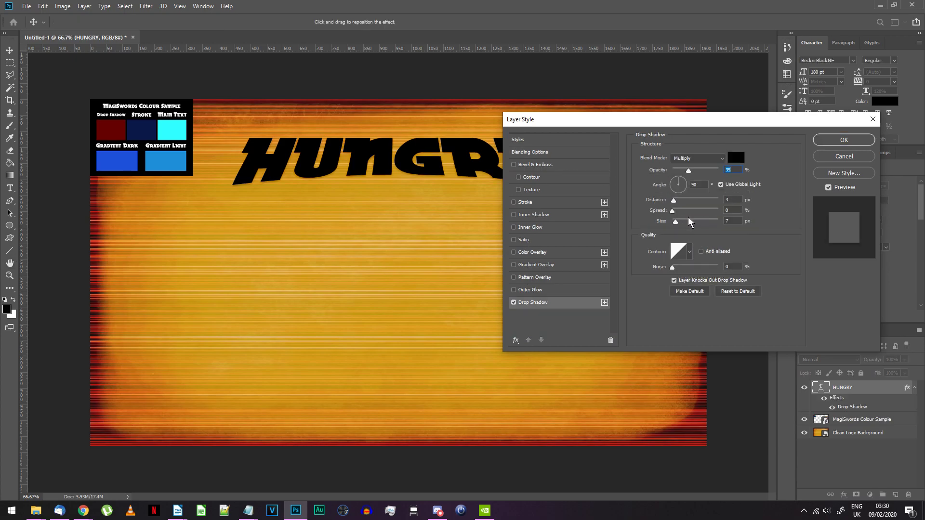
pyautogui.click(736, 158)
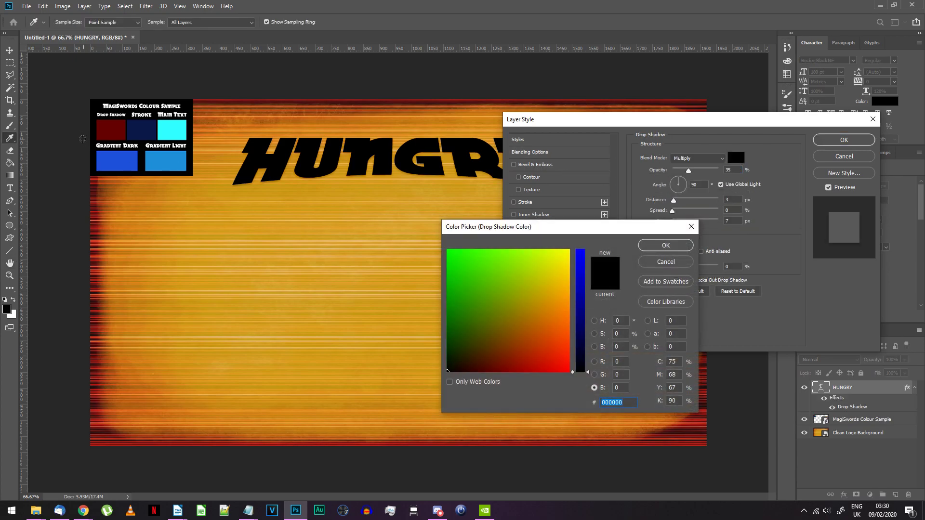
pyautogui.click(101, 130)
pyautogui.click(684, 248)
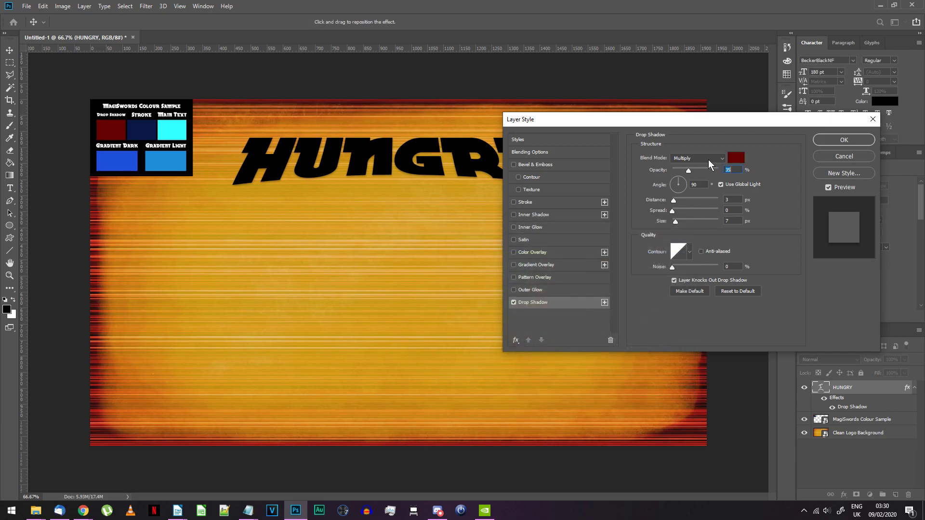
pyautogui.click(701, 158)
pyautogui.click(698, 166)
# - Set the shadow to opacity 50, angle 50, distance 15, spread 100, size 0 and apply
pyautogui.write('50')
pyautogui.press('Tab')
pyautogui.write('5015100')
pyautogui.press('Tab')
pyautogui.write('0')
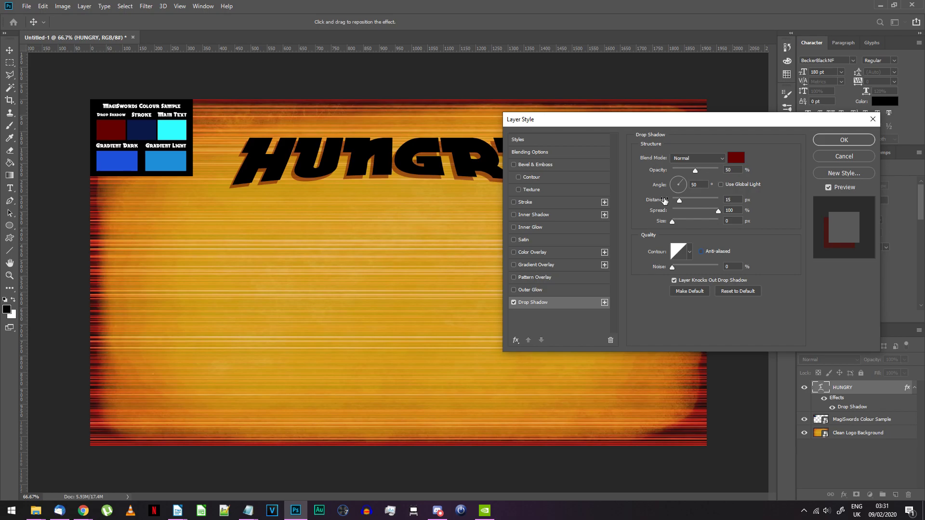
pyautogui.click(835, 140)
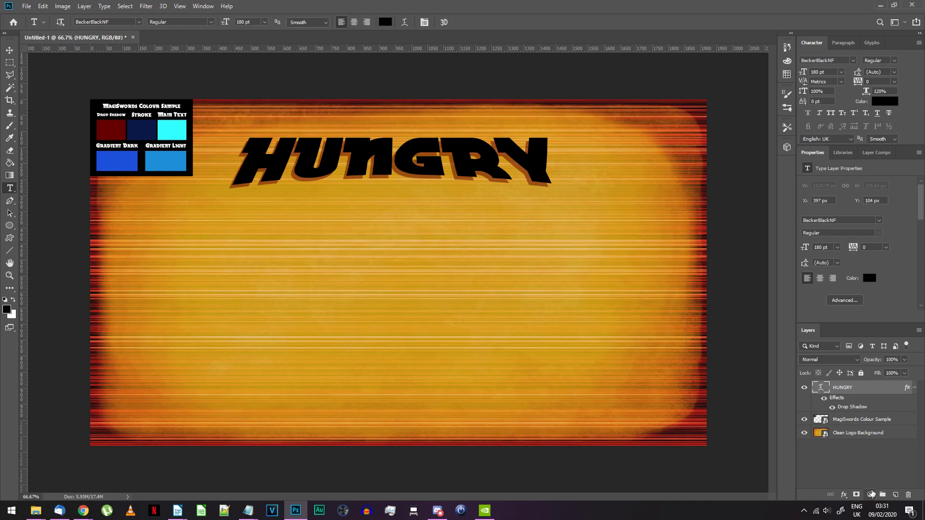
# - Set the type to TipTopPro at 450 pt with 100% vertical scale
pyautogui.click(872, 477)
pyautogui.click(130, 22)
pyautogui.write('TipTopPro')
pyautogui.press('Return')
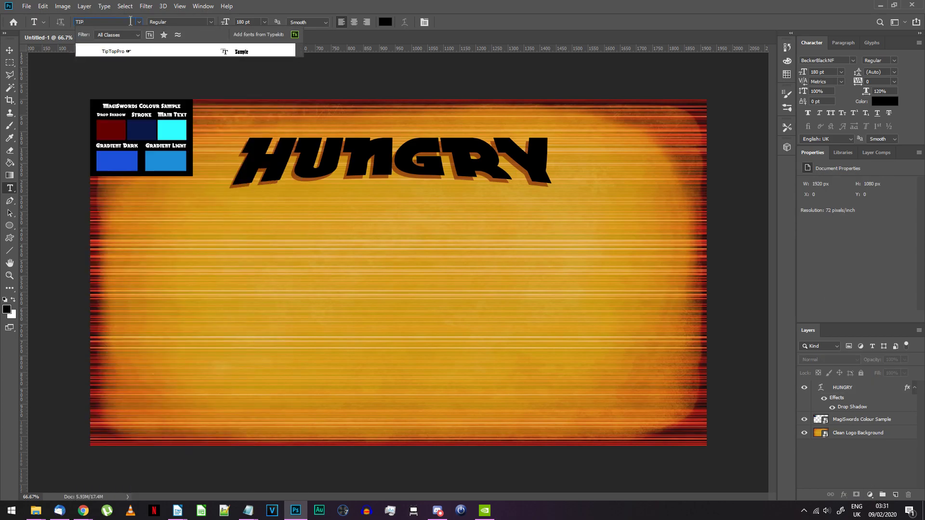
pyautogui.click(256, 22)
pyautogui.write('450')
pyautogui.click(887, 91)
pyautogui.write('100')
pyautogui.hotkey('shift', 'Tab')
pyautogui.write('2')
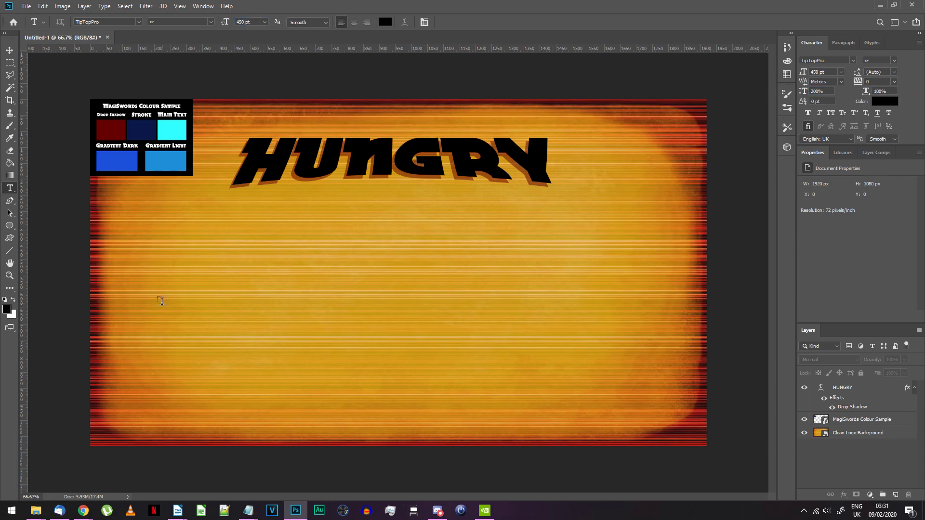
# - Type GuineaPigs and move it below HUNGRY in the centre
pyautogui.click(162, 302)
pyautogui.write('GuineaPigs')
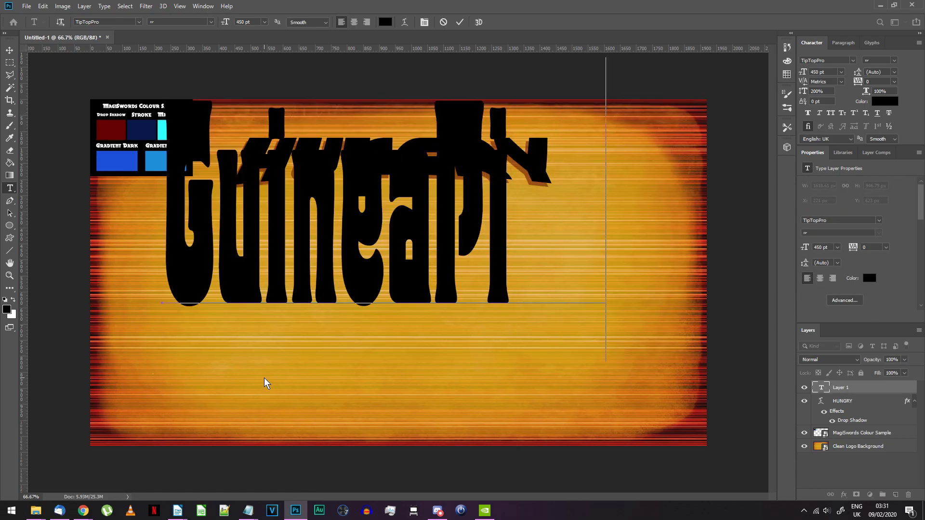
pyautogui.hotkey('ctrl', 'Return')
pyautogui.press('v')
pyautogui.moveTo(328, 277); pyautogui.dragTo(311, 358)
# - Widen GuineaPigs to 115% and colour it cyan from the Main Text swatch
pyautogui.click(879, 91)
pyautogui.press('Up')
pyautogui.press('Up')
pyautogui.press('Up')
pyautogui.press('Up')
pyautogui.press('Up')
pyautogui.press('Up')
pyautogui.press('Up')
pyautogui.press('Up')
pyautogui.press('Up')
pyautogui.press('Up')
pyautogui.press('Up')
pyautogui.press('Up')
pyautogui.press('Up')
pyautogui.press('Up')
pyautogui.press('Up')
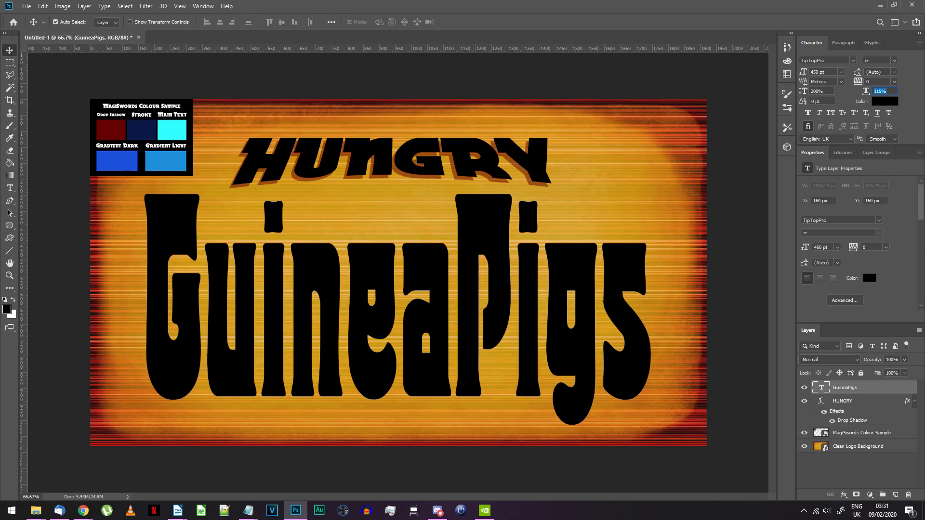
pyautogui.click(885, 101)
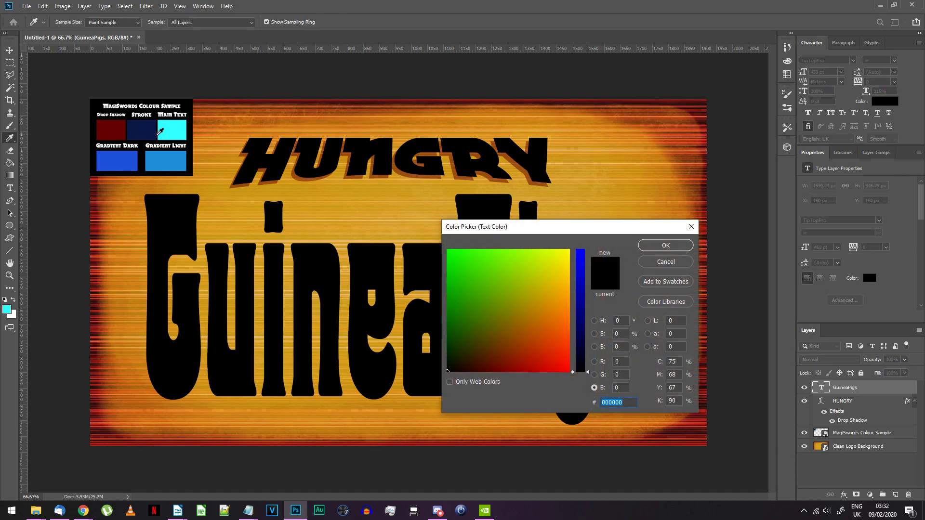
pyautogui.click(162, 132)
pyautogui.click(666, 245)
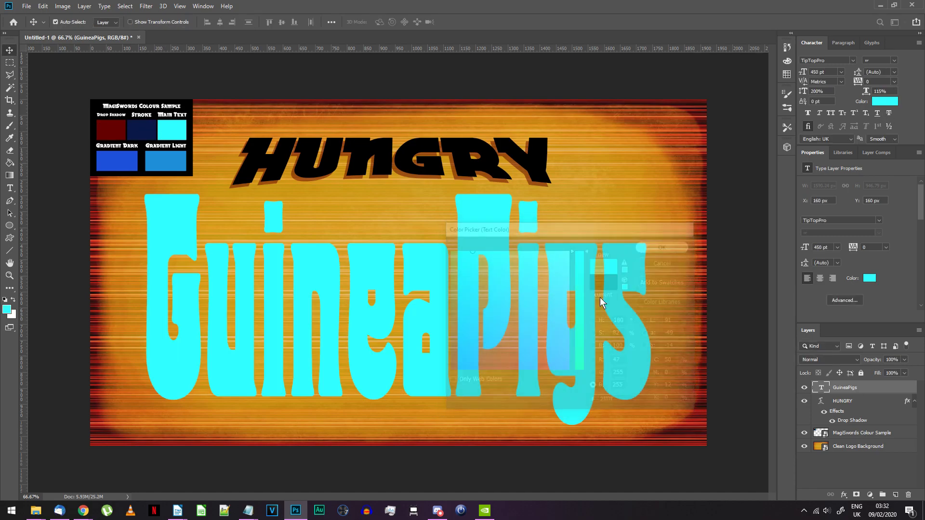
# - Warp GuineaPigs with a Bulge style at -45% bend
pyautogui.click(9, 188)
pyautogui.click(403, 22)
pyautogui.click(619, 77)
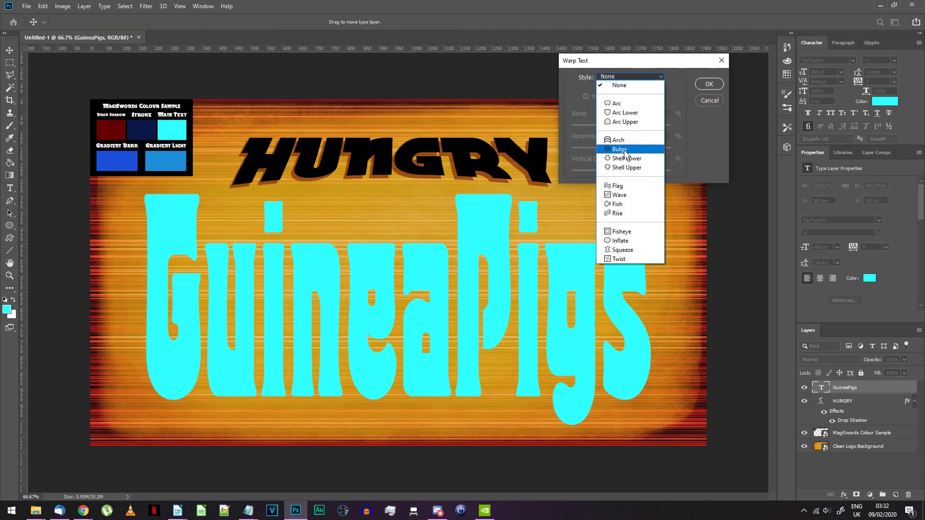
pyautogui.click(619, 149)
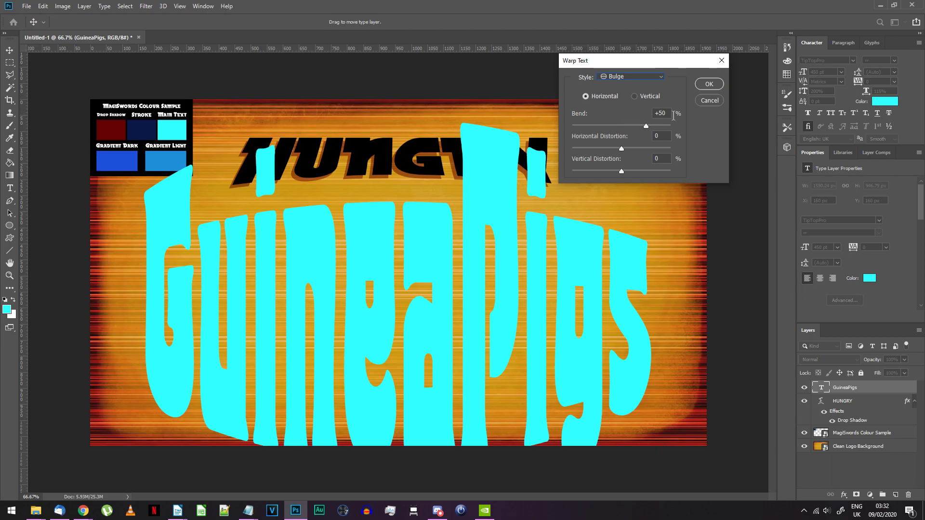
pyautogui.moveTo(668, 114); pyautogui.dragTo(643, 113)
pyautogui.write('-45')
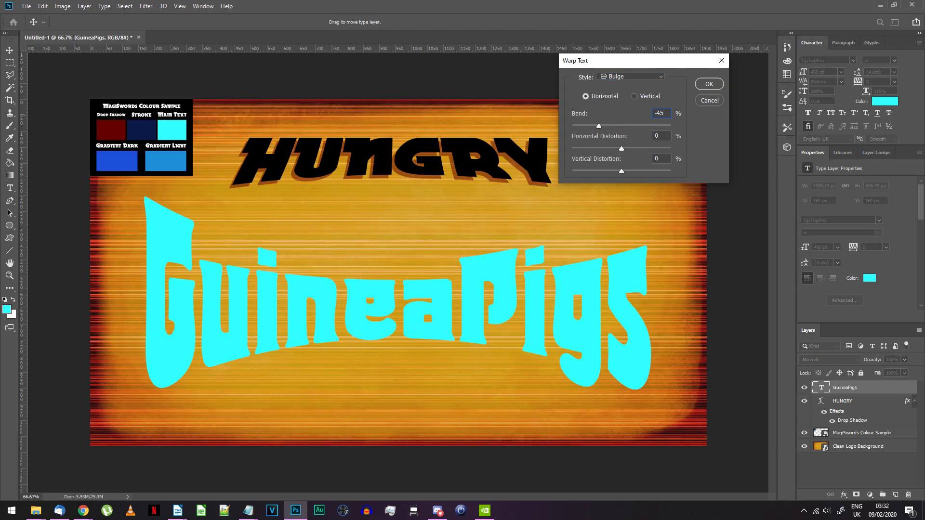
pyautogui.press('Return')
# - Add a 45 px stroke to GuineaPigs in the navy sampled from the Stroke swatch
pyautogui.rightClick(858, 388)
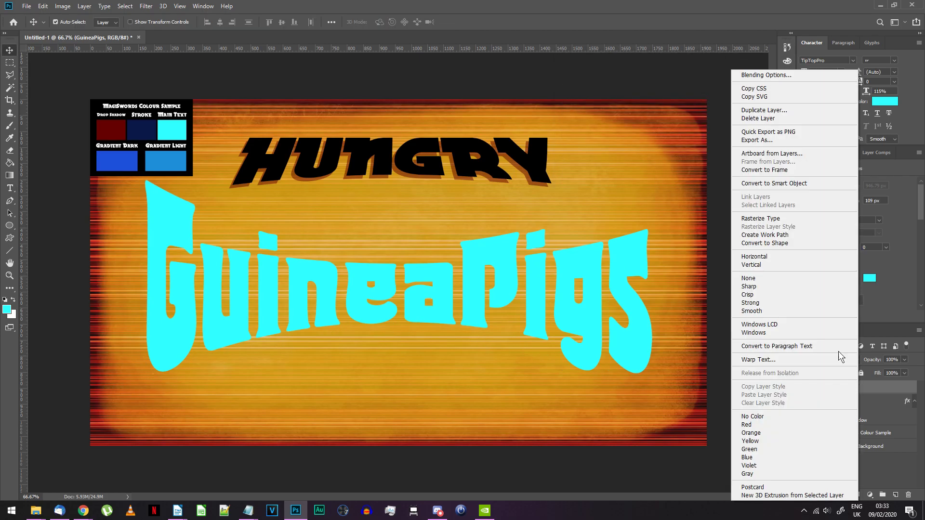
pyautogui.click(766, 74)
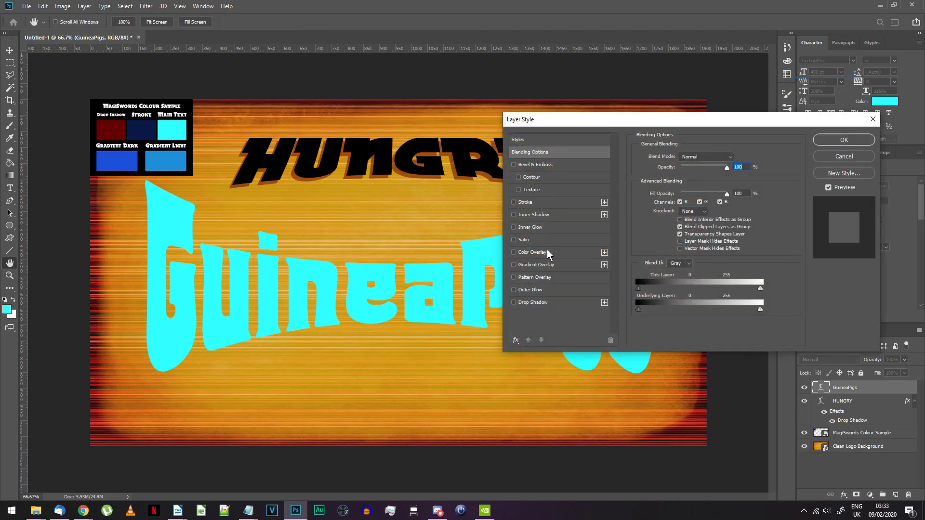
pyautogui.click(538, 203)
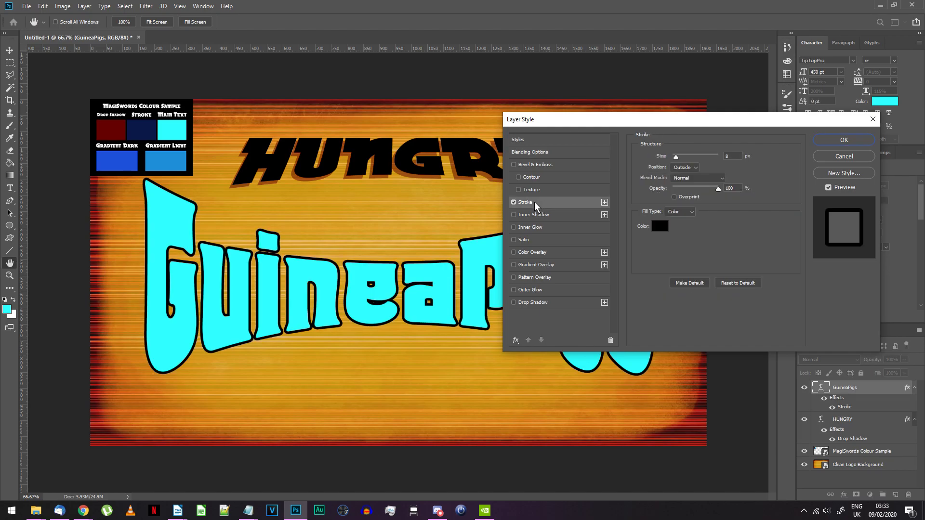
pyautogui.moveTo(631, 121); pyautogui.dragTo(666, 105)
pyautogui.click(696, 208)
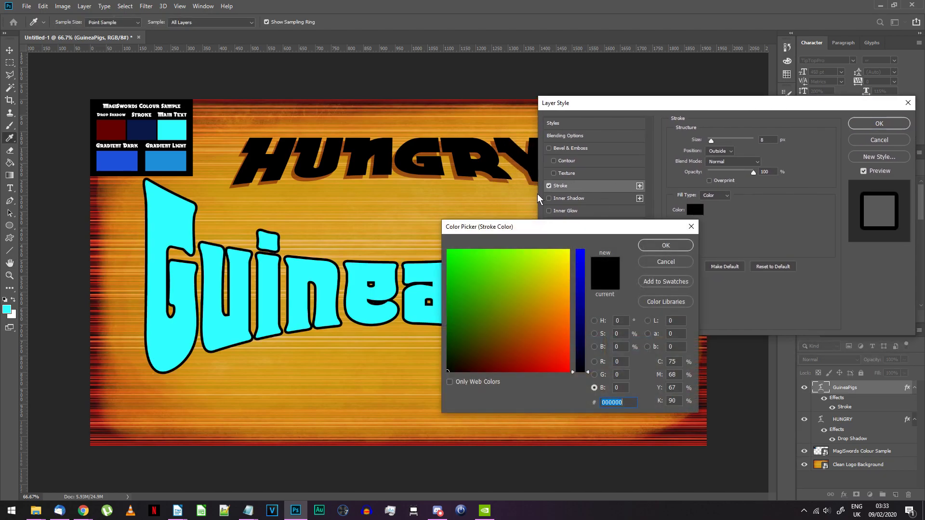
pyautogui.click(144, 128)
pyautogui.click(666, 246)
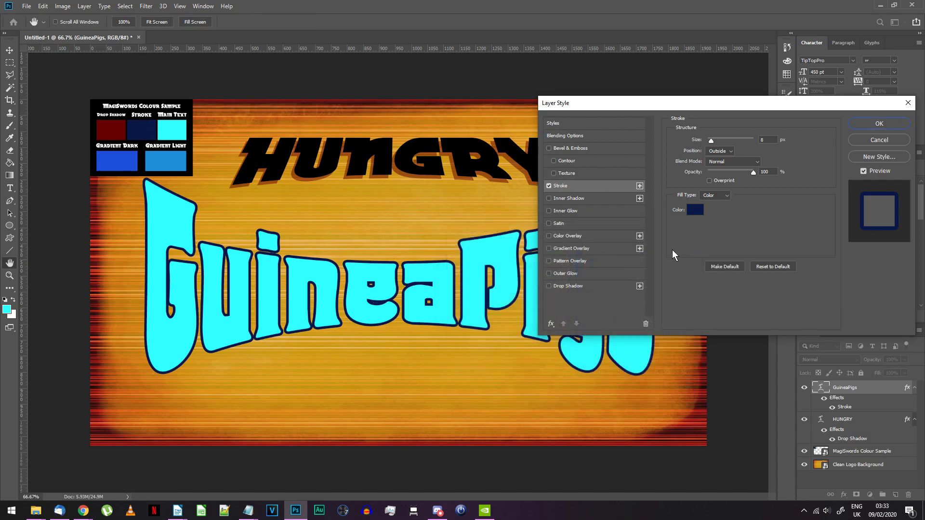
pyautogui.doubleClick(766, 140)
pyautogui.write('45')
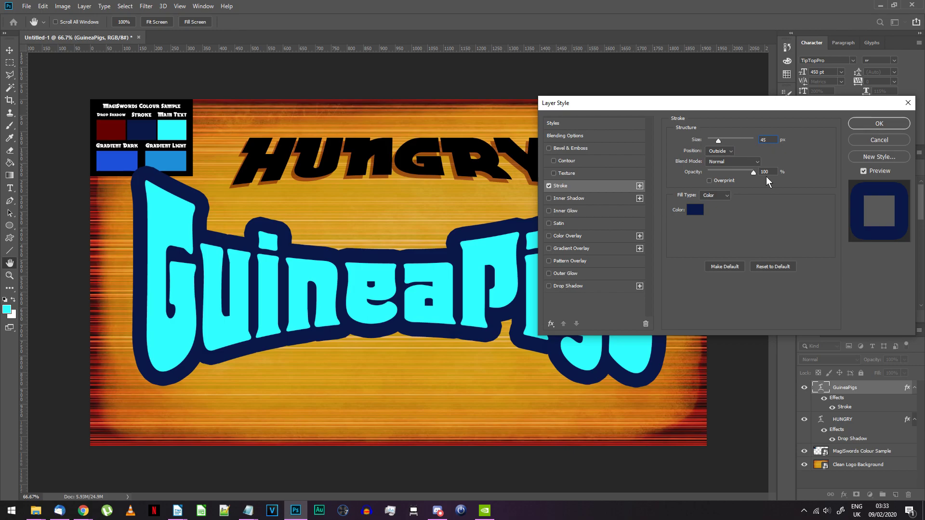
pyautogui.click(879, 124)
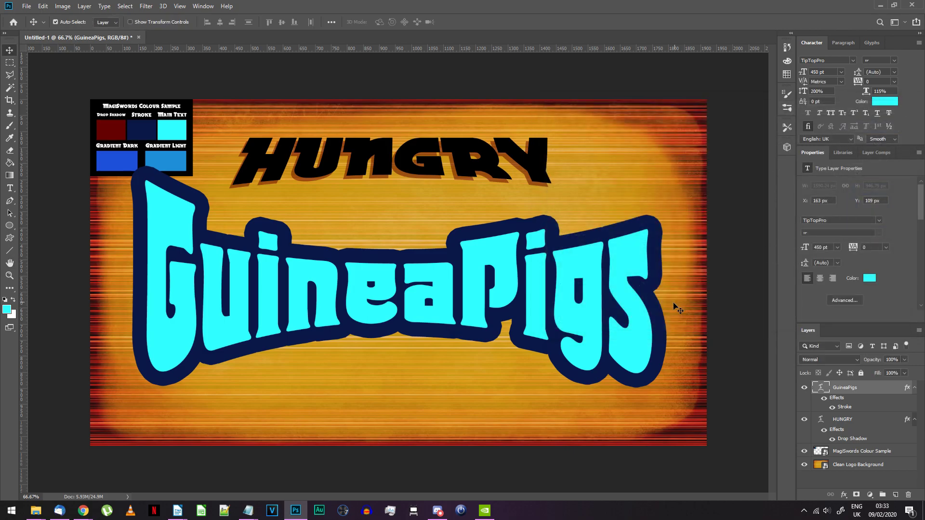
# - Duplicate GuineaPigs, remove the copy's stroke and add a -90° gradient overlay
pyautogui.rightClick(856, 388)
pyautogui.click(793, 110)
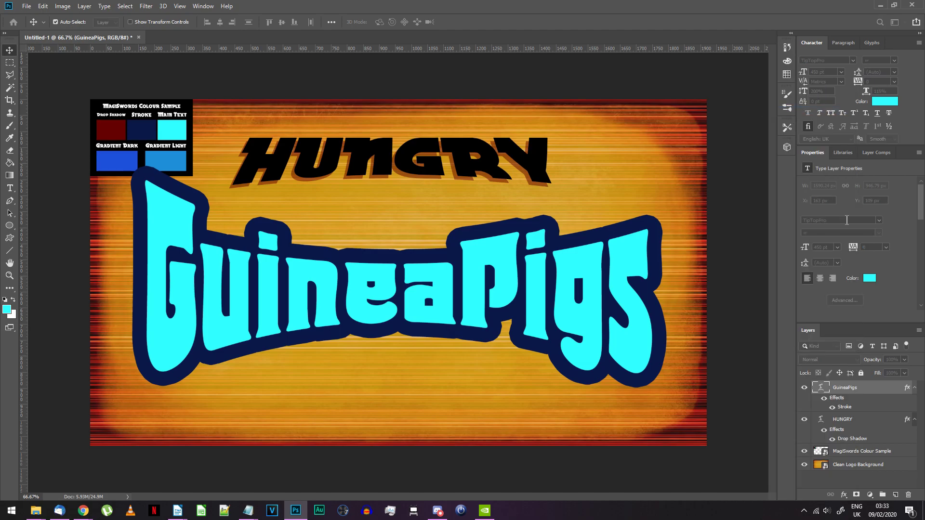
pyautogui.doubleClick(851, 394)
pyautogui.click(549, 186)
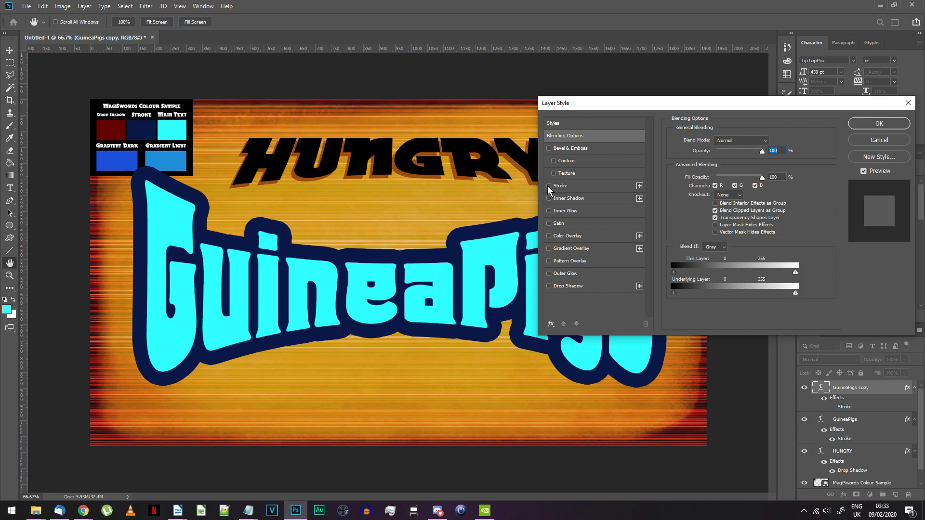
pyautogui.click(571, 248)
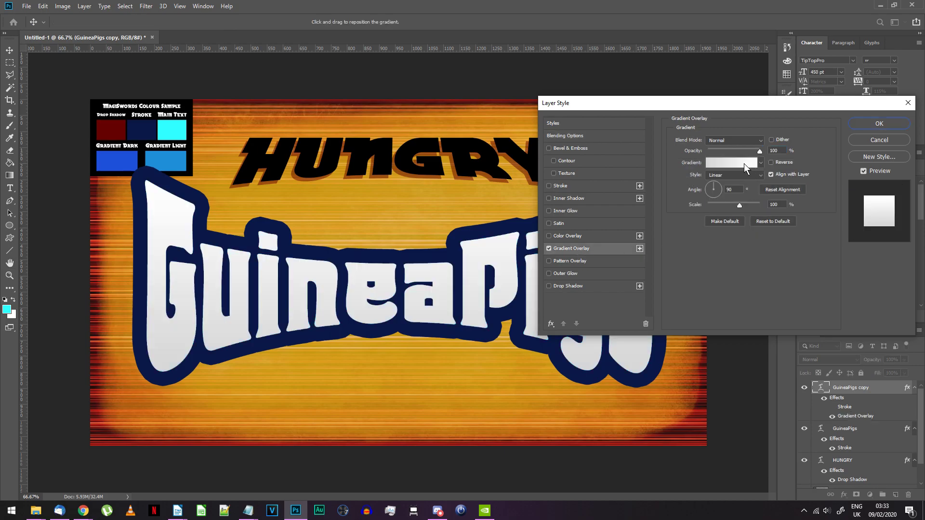
pyautogui.click(739, 189)
pyautogui.write('-90')
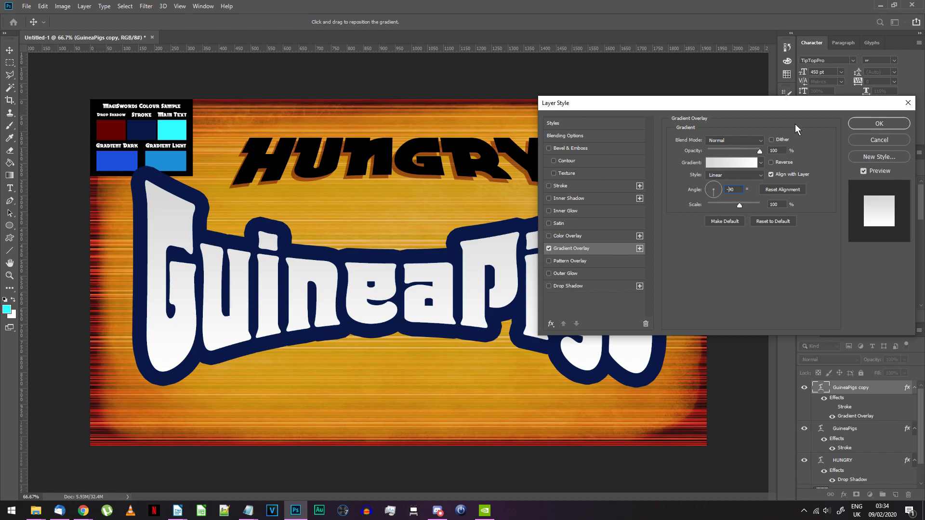
# - Set the gradient stops to the Gradient Dark and Gradient Light blues
pyautogui.click(730, 163)
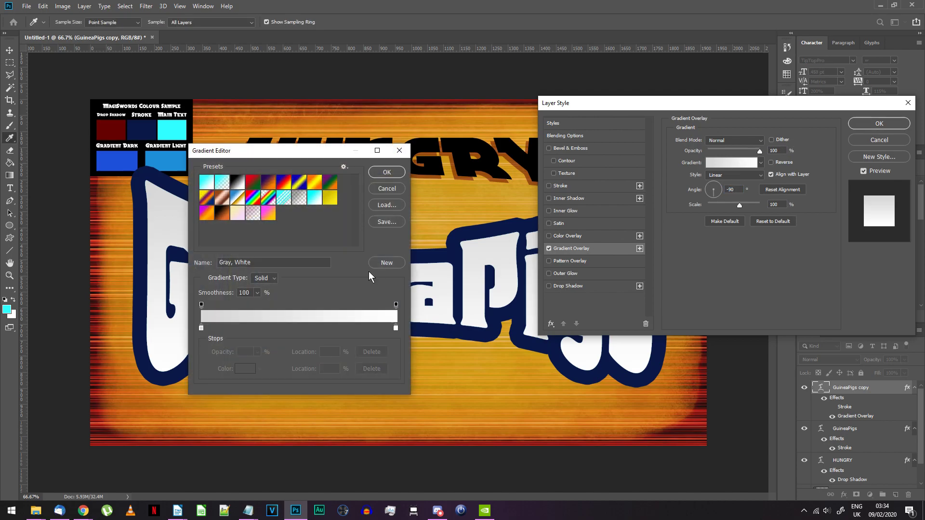
pyautogui.click(201, 328)
pyautogui.click(245, 368)
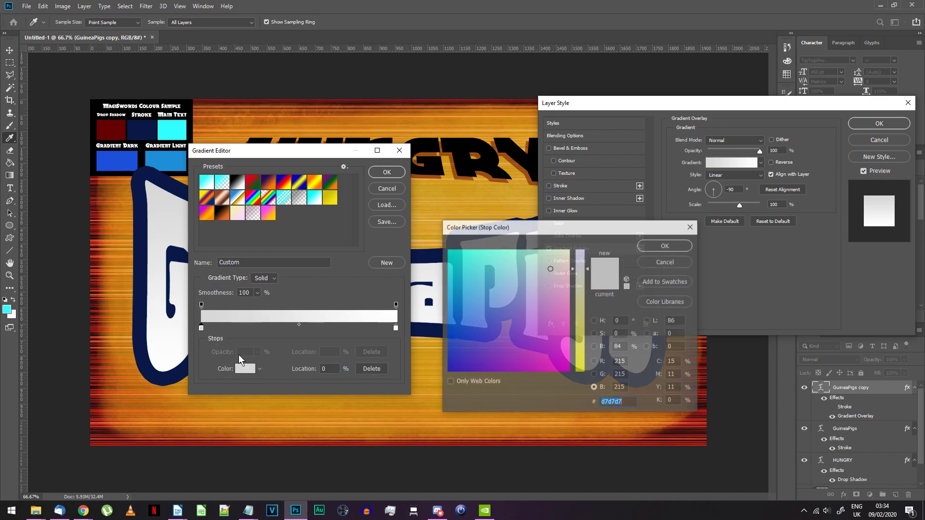
pyautogui.click(121, 158)
pyautogui.click(665, 246)
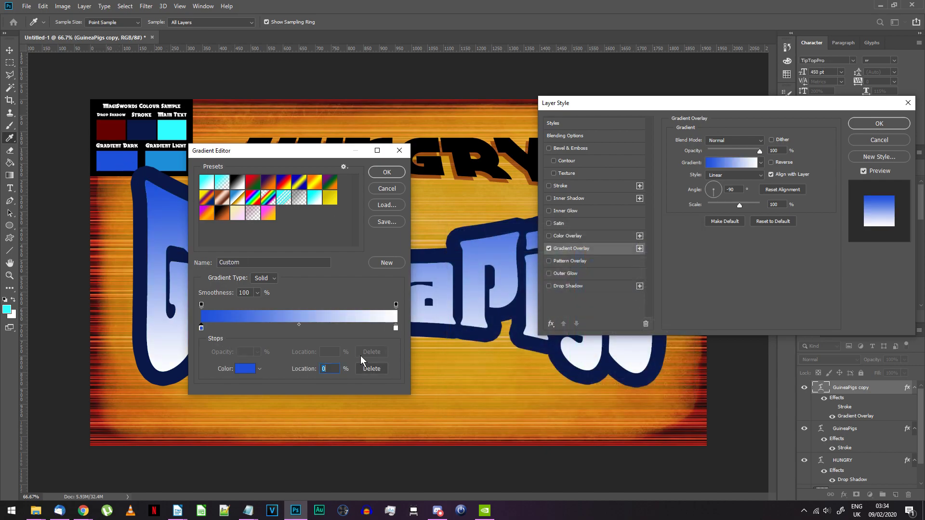
pyautogui.click(395, 329)
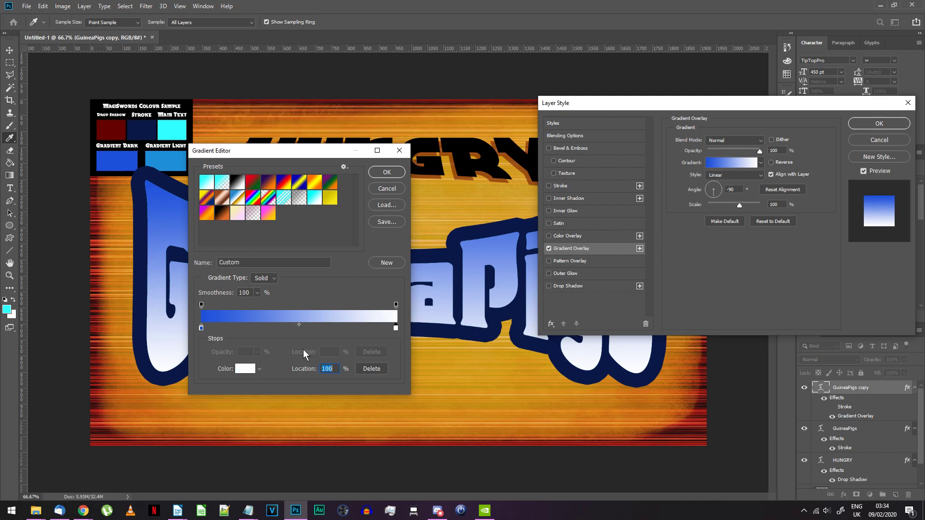
pyautogui.click(245, 368)
pyautogui.click(162, 153)
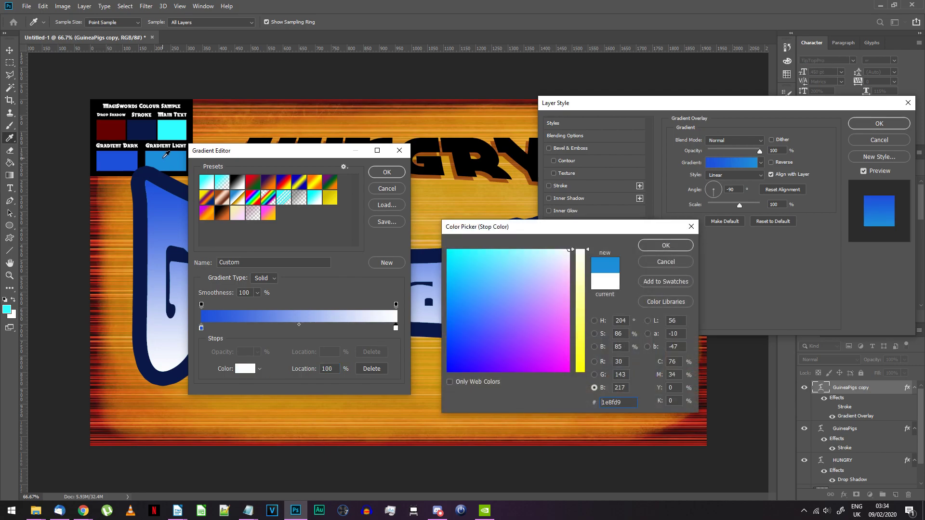
pyautogui.click(669, 241)
pyautogui.press('Return')
# - Offset the gradient copy, rasterize it and clip it to GuineaPigs for inner highlights
pyautogui.click(880, 124)
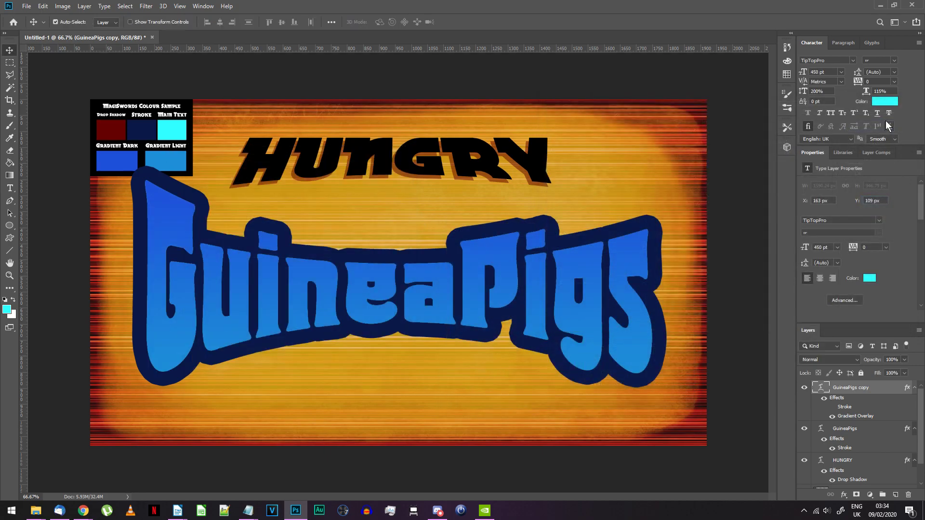
pyautogui.press('Right')
pyautogui.press('Right')
pyautogui.press('Right')
pyautogui.press('Right')
pyautogui.press('Right')
pyautogui.press('Right')
pyautogui.press('Right')
pyautogui.press('Right')
pyautogui.press('Down')
pyautogui.press('Down')
pyautogui.press('Down')
pyautogui.press('Down')
pyautogui.press('Down')
pyautogui.press('Down')
pyautogui.press('Down')
pyautogui.press('Down')
pyautogui.press('Down')
pyautogui.press('Down')
pyautogui.press('Down')
pyautogui.press('Down')
pyautogui.press('Down')
pyautogui.press('Down')
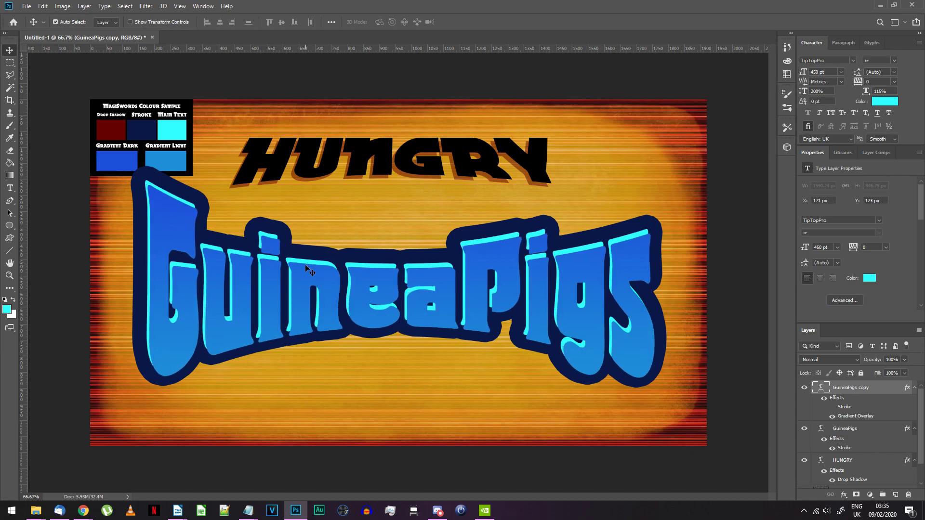
pyautogui.rightClick(854, 388)
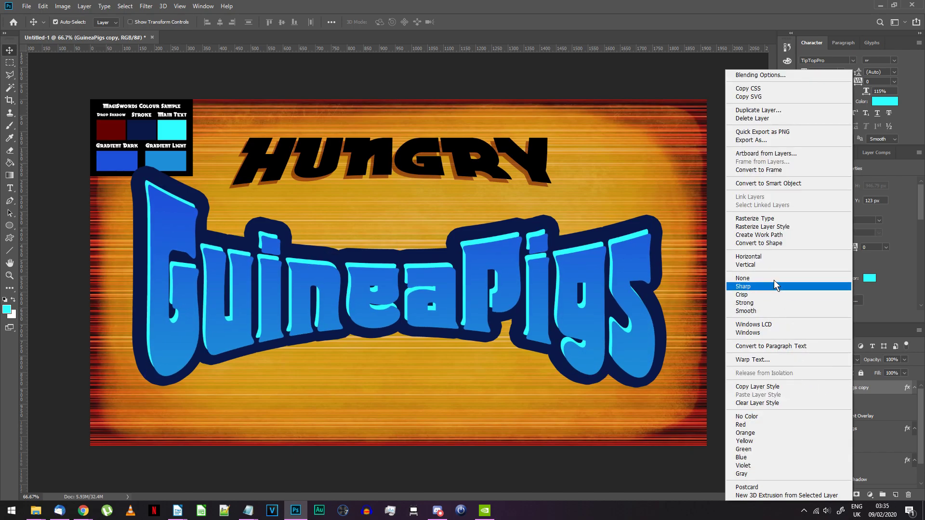
pyautogui.click(803, 218)
pyautogui.rightClick(847, 395)
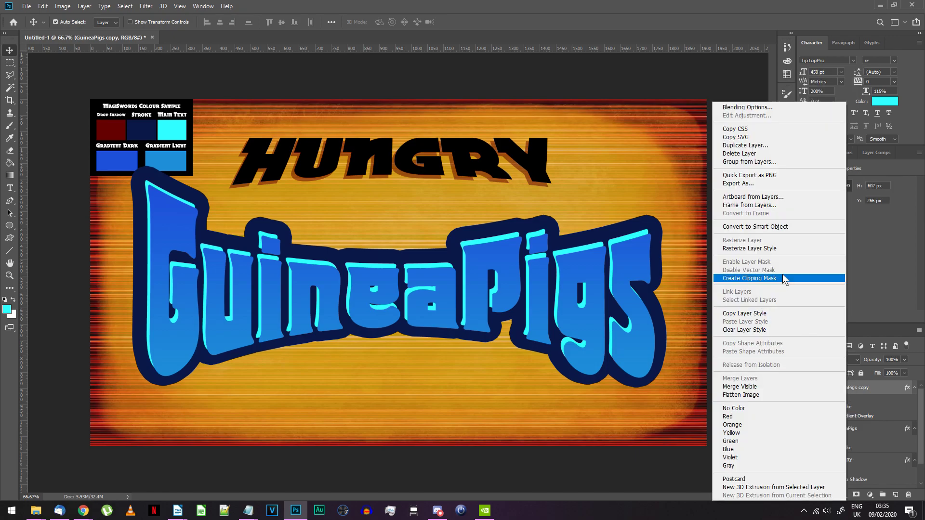
pyautogui.click(769, 279)
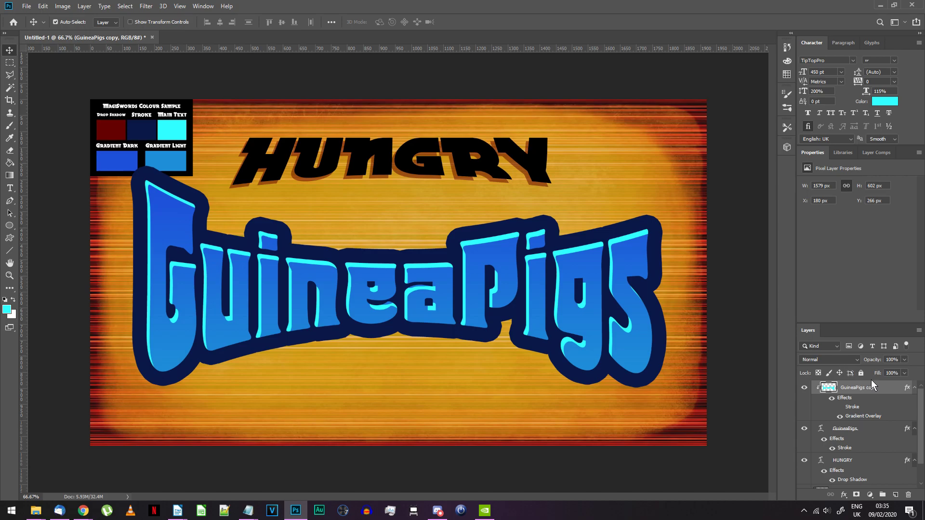
pyautogui.press('Left')
pyautogui.press('Left')
pyautogui.press('Up')
pyautogui.press('Up')
pyautogui.press('Up')
pyautogui.press('Up')
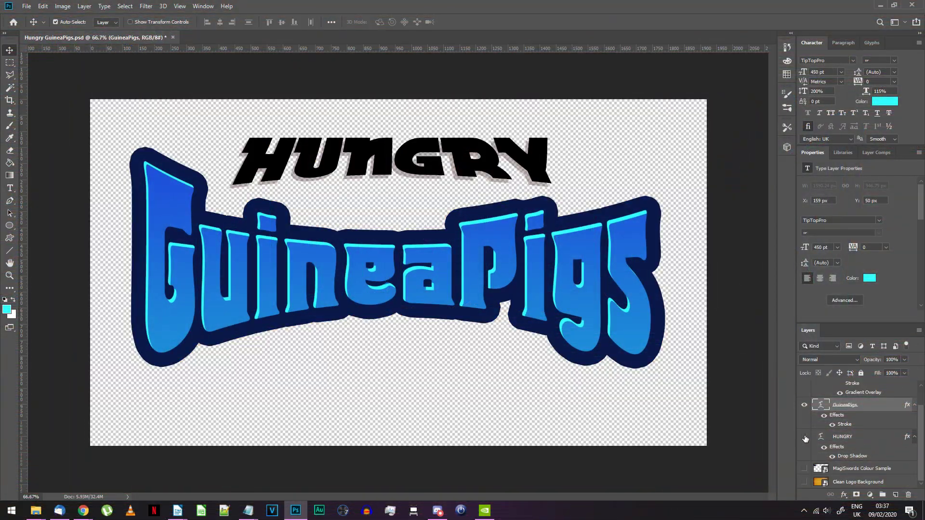
# - Hide HUNGRY and export the logo as a PNG image
pyautogui.click(804, 437)
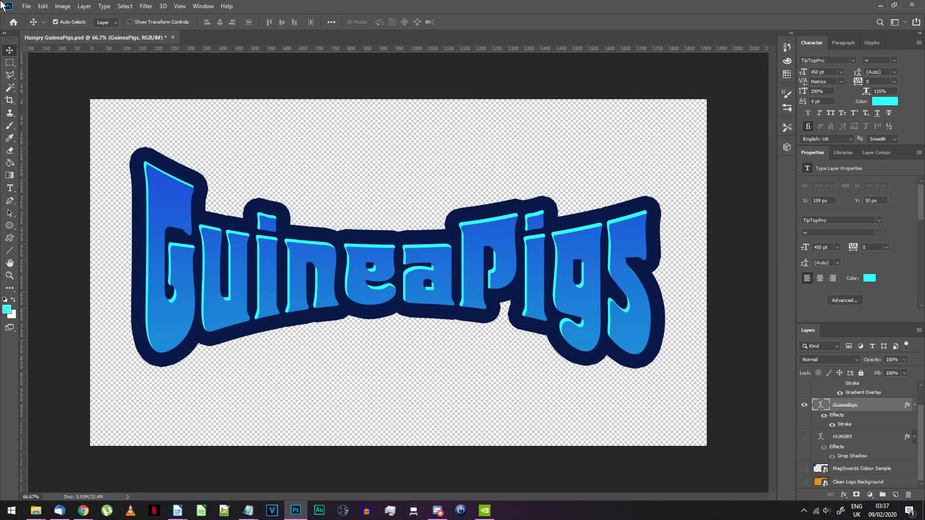
pyautogui.click(26, 6)
pyautogui.moveTo(97, 139)
pyautogui.click(200, 136)
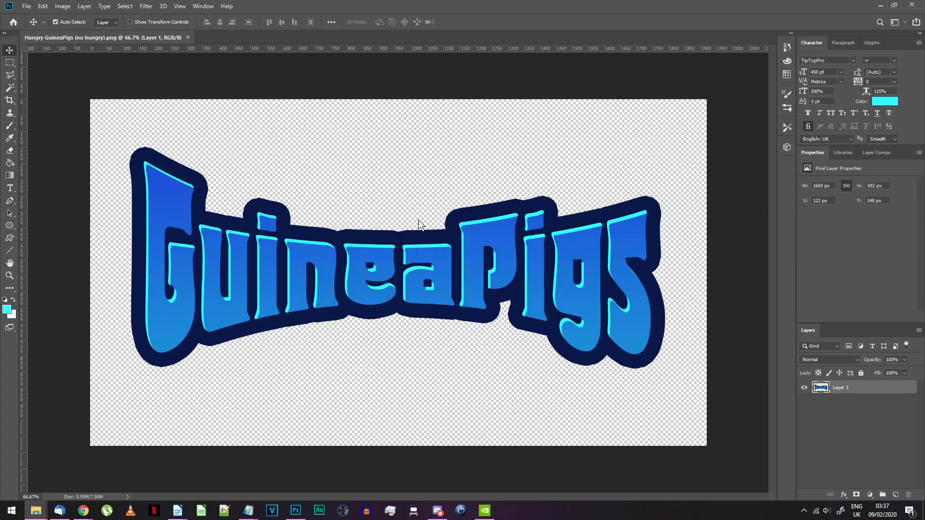
# - Fill the logo's outline selection on Layer 1 with the lettering's cyan, then deselect
pyautogui.keyDown('ctrl'); pyautogui.click(819, 388); pyautogui.keyUp('ctrl')
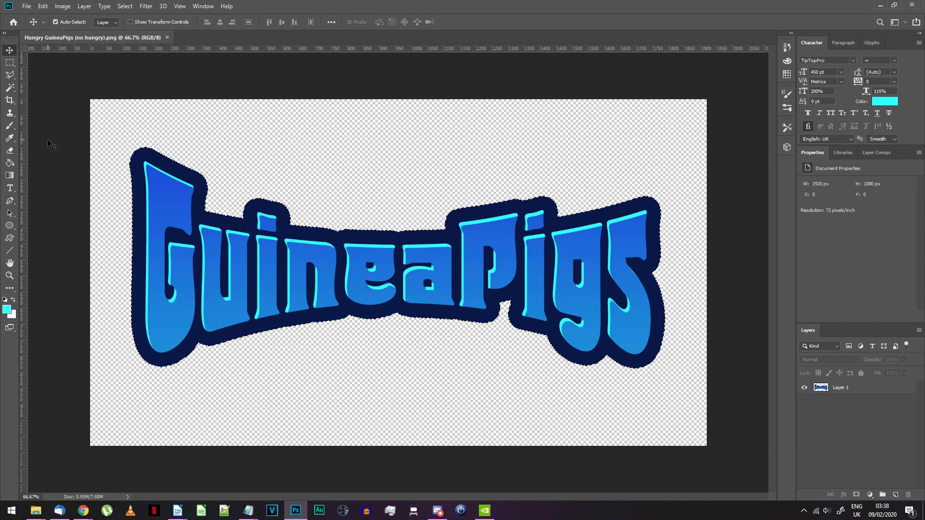
pyautogui.press('i')
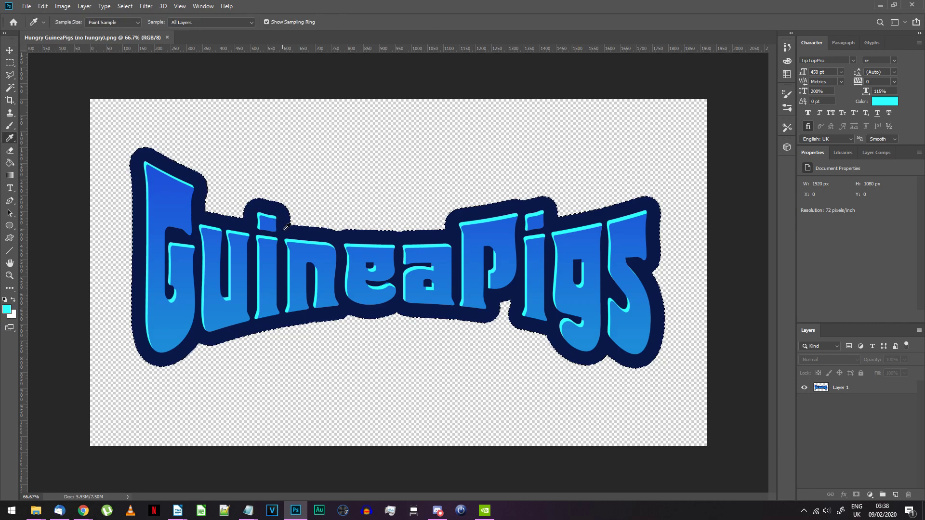
pyautogui.click(297, 239)
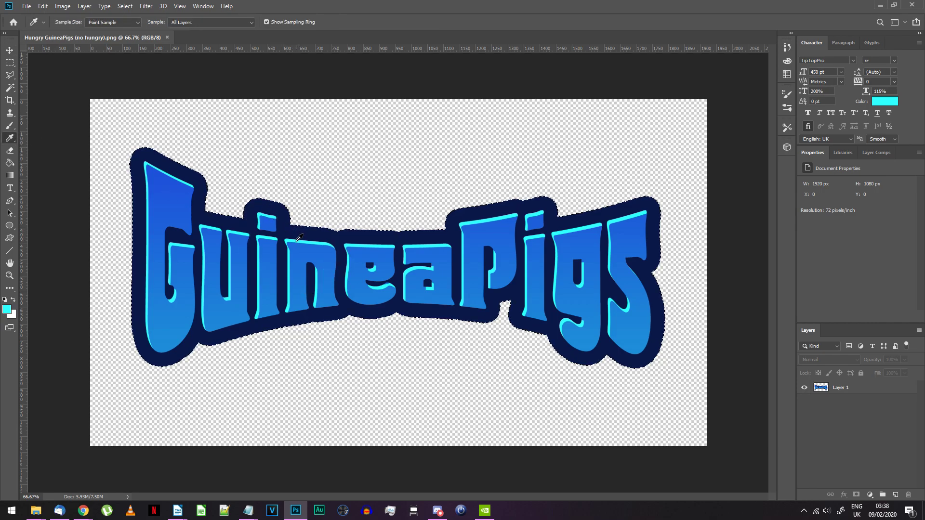
pyautogui.click(46, 8)
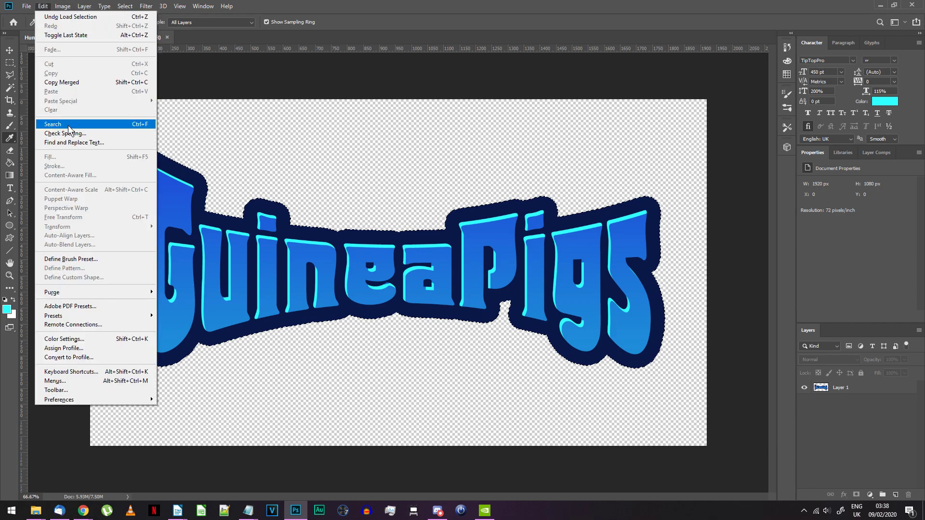
pyautogui.click(278, 5)
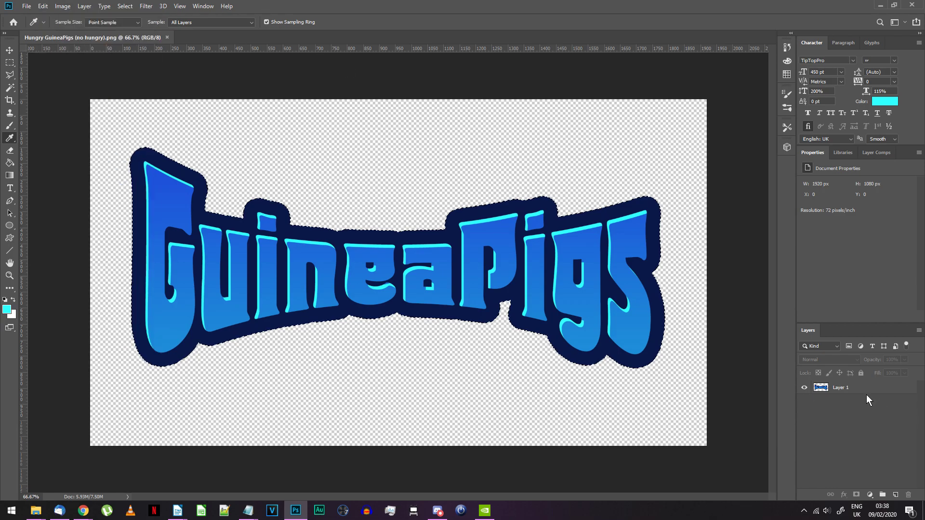
pyautogui.click(851, 388)
pyautogui.click(43, 6)
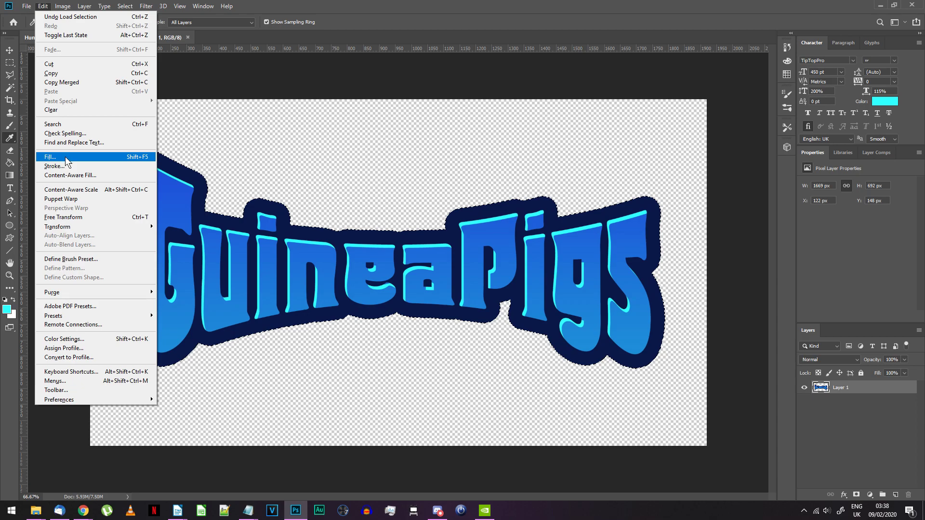
pyautogui.click(50, 157)
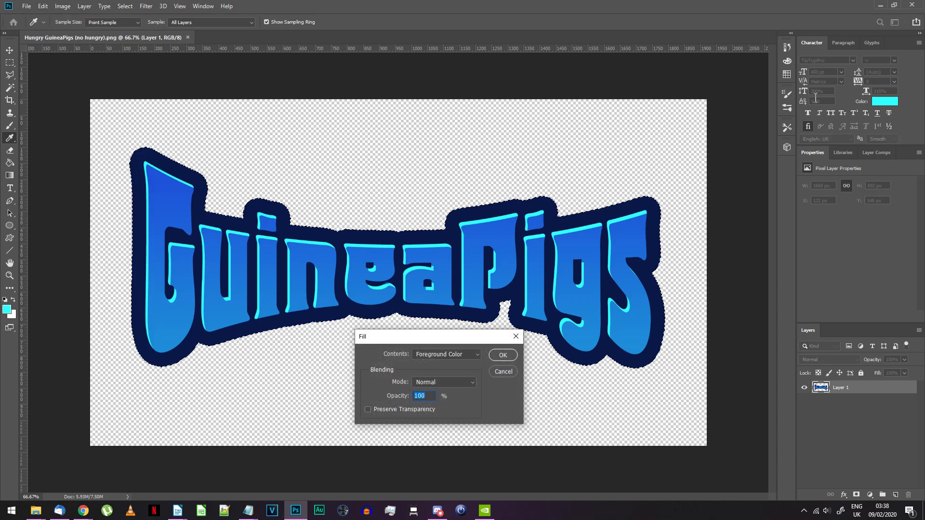
pyautogui.click(502, 355)
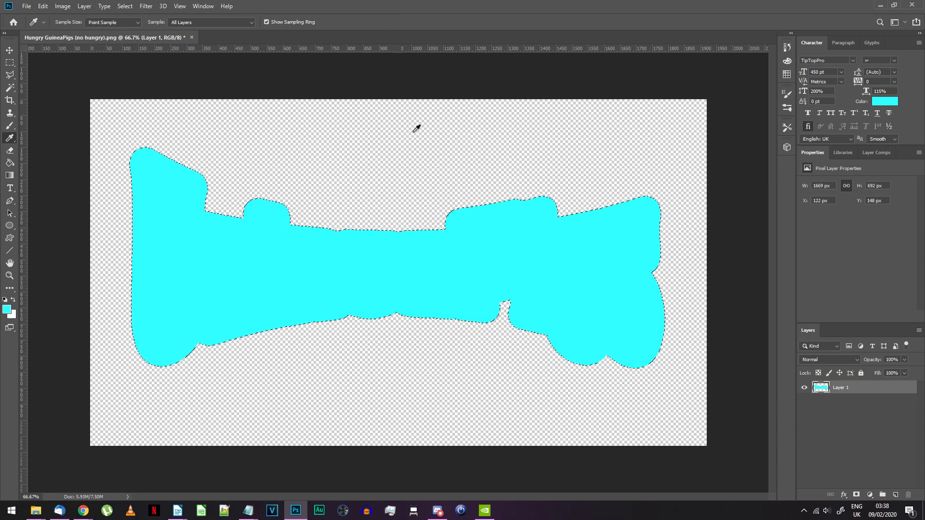
pyautogui.hotkey('ctrl', 'd')
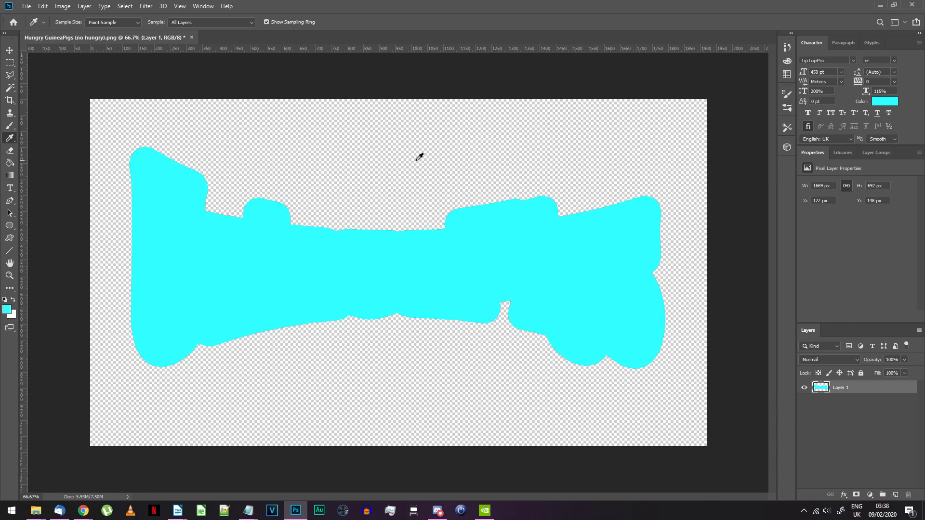
pyautogui.hotkey('alt', 'Tab')
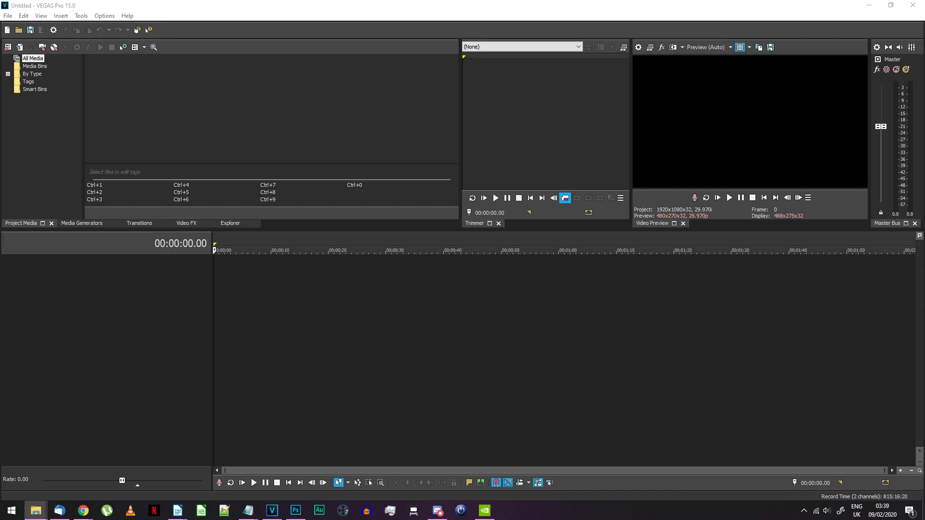
# - Set the project to progressive field order and 23.976 fps (IVTC Film)
pyautogui.click(54, 30)
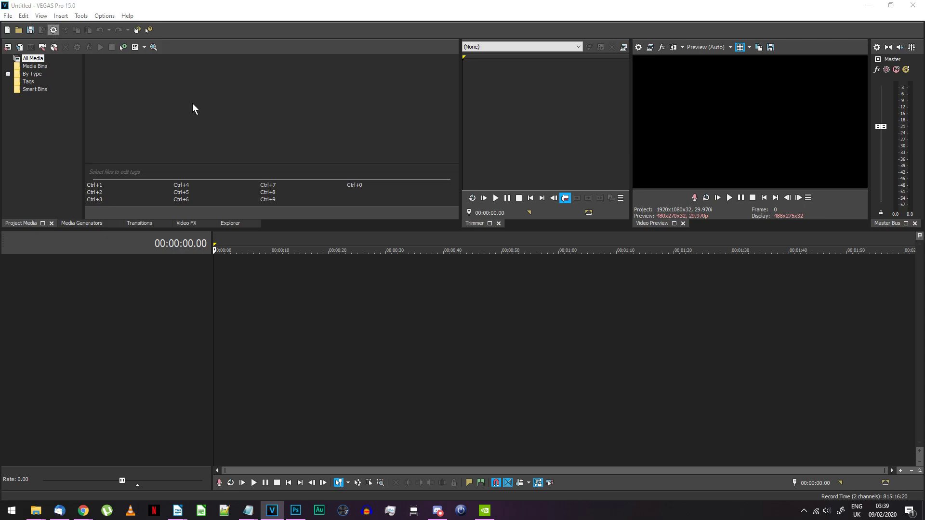
pyautogui.click(410, 116)
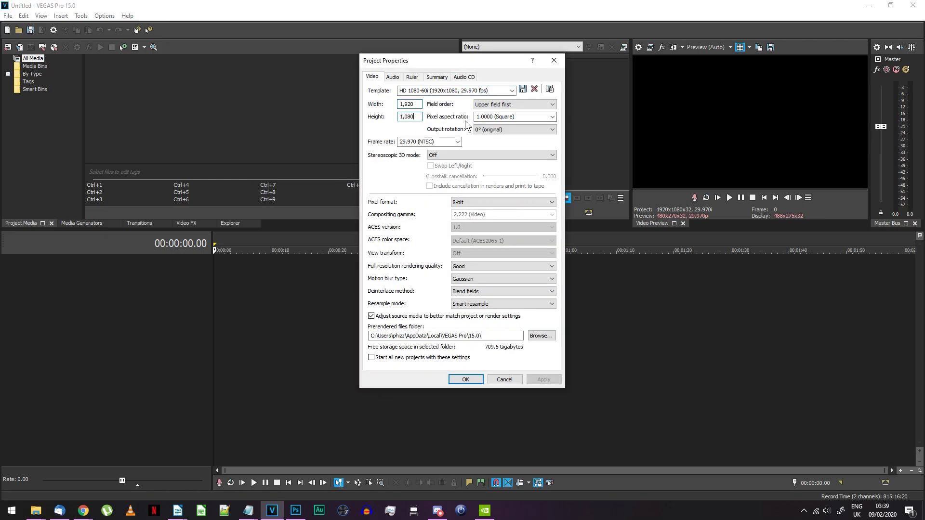
pyautogui.click(515, 104)
pyautogui.click(512, 111)
pyautogui.click(444, 142)
pyautogui.click(426, 176)
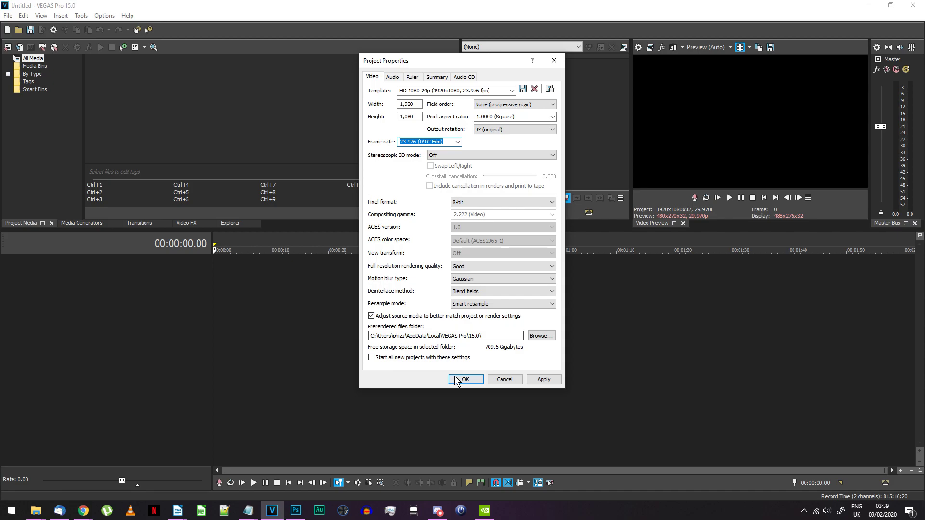
pyautogui.click(463, 379)
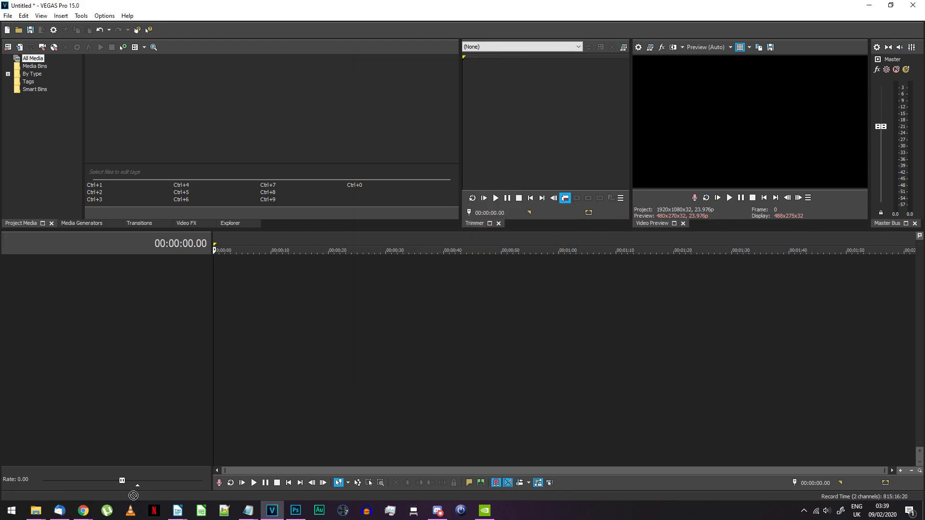
# - Stack the two logo PNGs above the 2-second MP3 and trim both images to end with the audio
pyautogui.moveTo(211, 333); pyautogui.dragTo(205, 326)
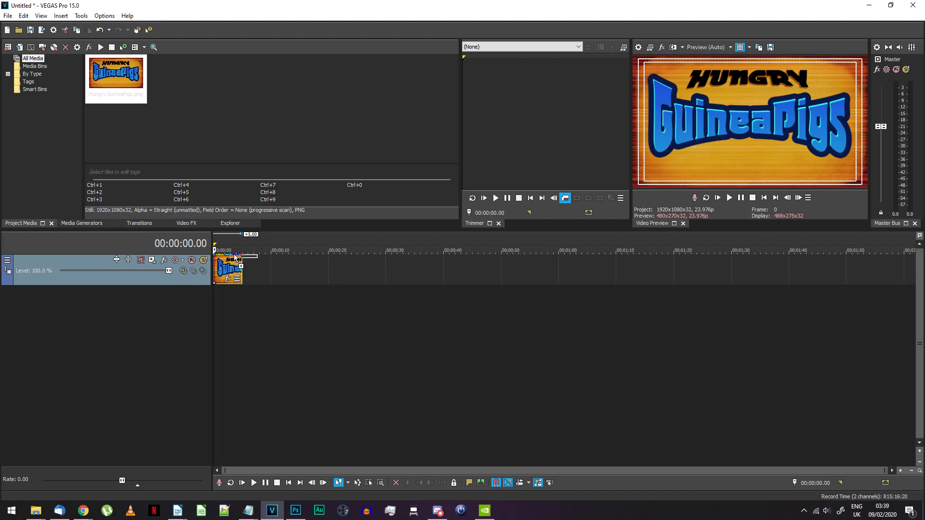
pyautogui.moveTo(216, 251); pyautogui.dragTo(218, 253)
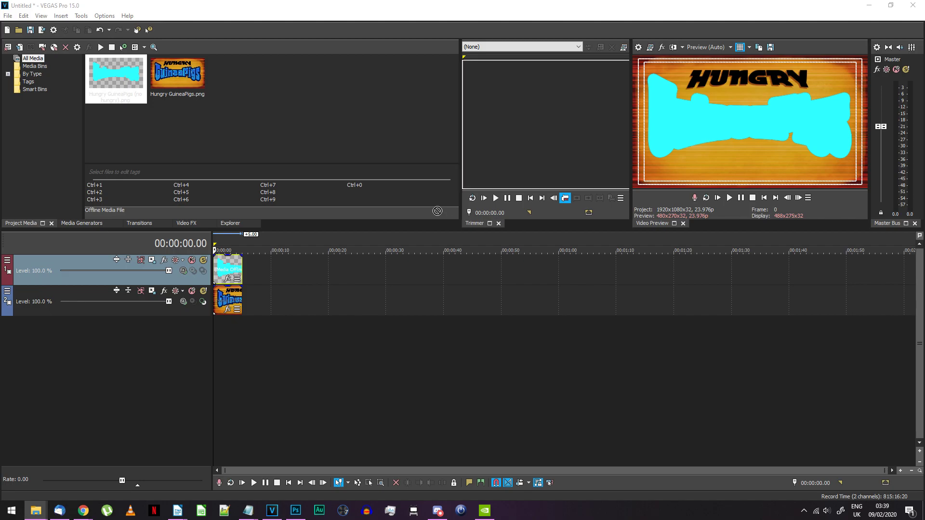
pyautogui.moveTo(427, 212); pyautogui.dragTo(219, 332)
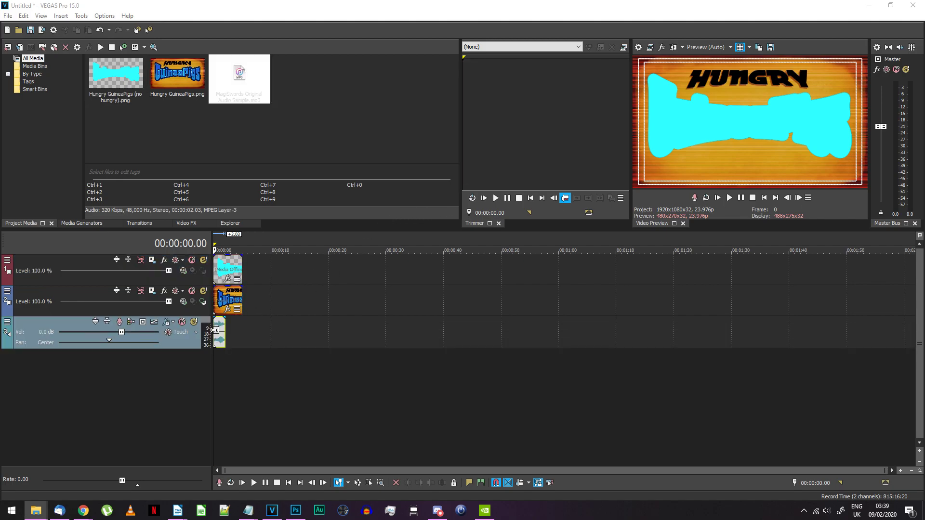
pyautogui.click(225, 335)
pyautogui.moveTo(242, 298); pyautogui.dragTo(225, 269)
# - Add timeline markers at 00:00:00.20 and 00:00:01.14
pyautogui.press('Home')
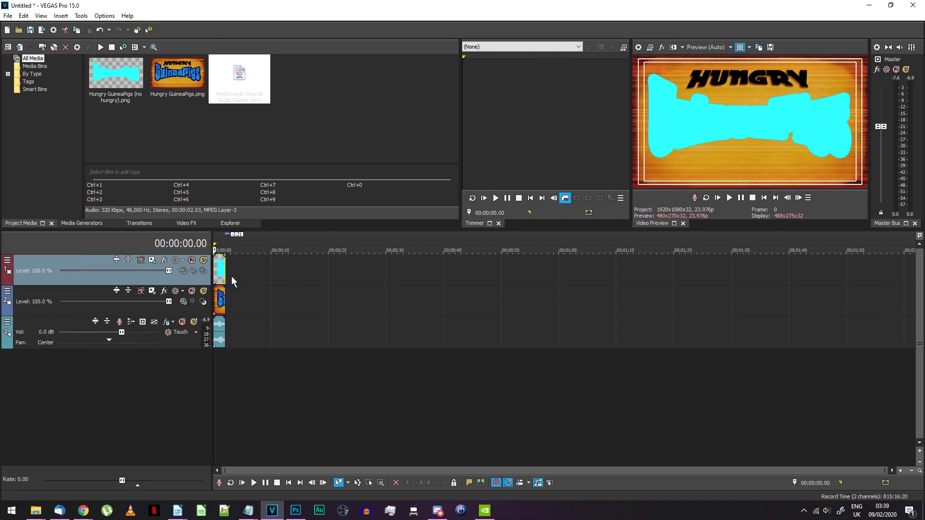
pyautogui.scroll(6, 272, 306)
pyautogui.scroll(3, 342, 307)
pyautogui.click(391, 332)
pyautogui.hotkey('shift', 'End')
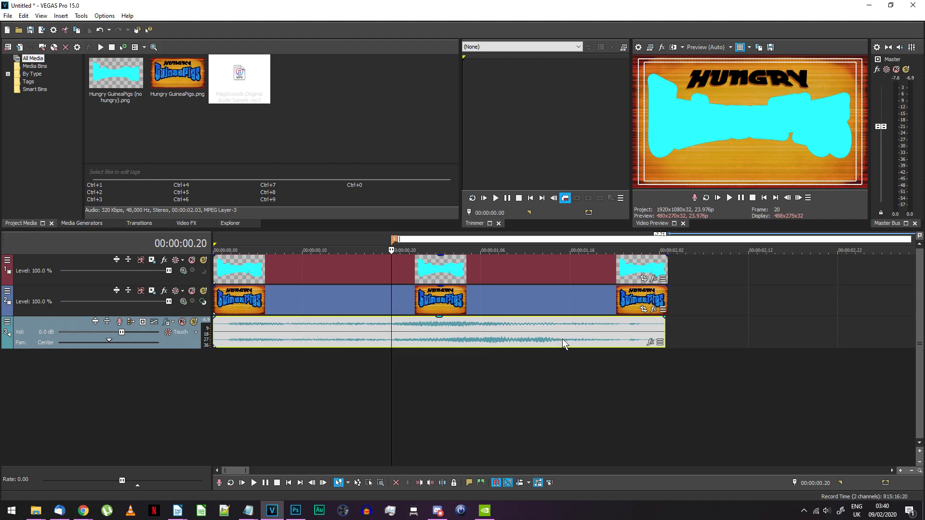
pyautogui.click(554, 333)
pyautogui.press('m')
# - Trim the cyan shape clip so it runs only between the two markers
pyautogui.click(391, 261)
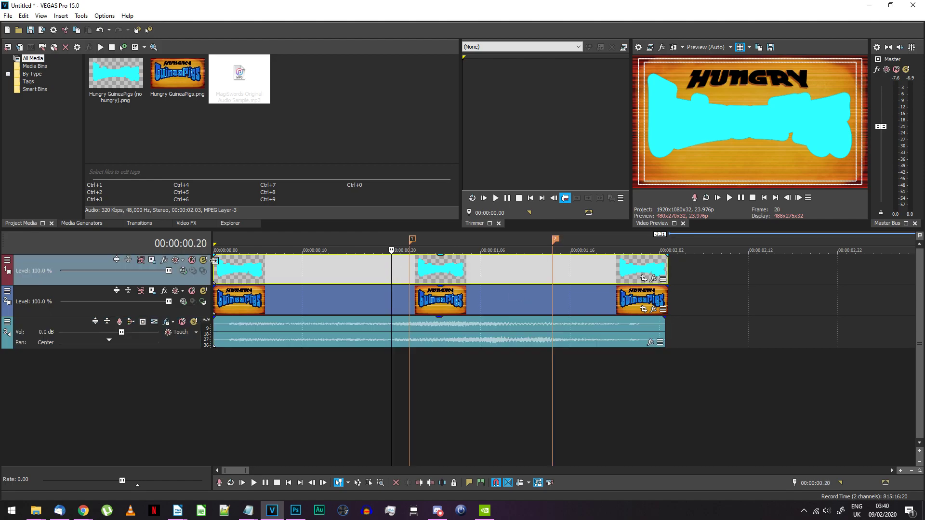
pyautogui.moveTo(215, 268); pyautogui.dragTo(409, 269)
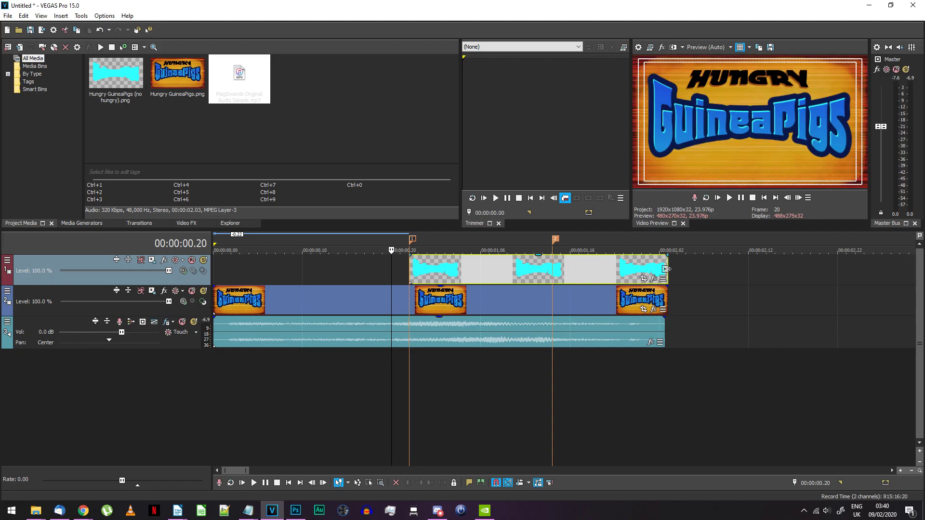
pyautogui.moveTo(666, 268); pyautogui.dragTo(552, 270)
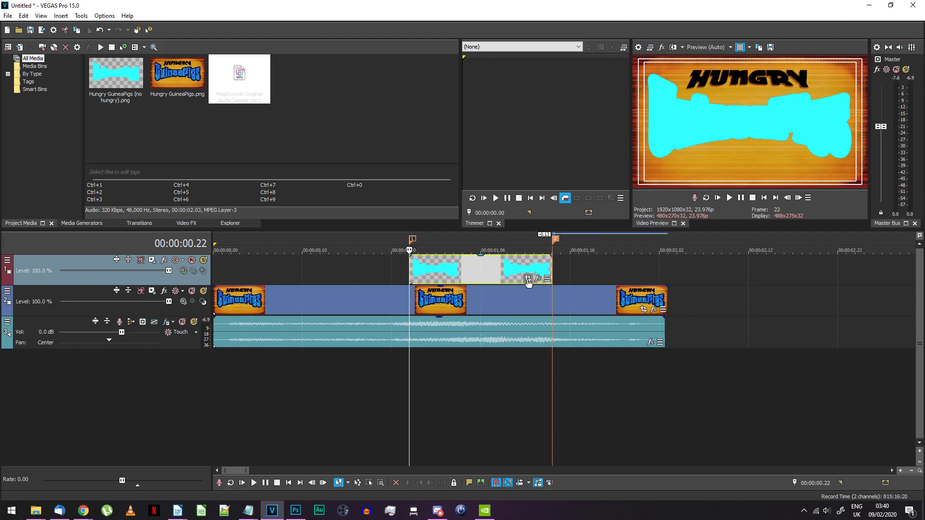
# - Enable masking in the cyan clip's Pan/Crop and draw a narrow full-height rectangle at the left
pyautogui.click(527, 278)
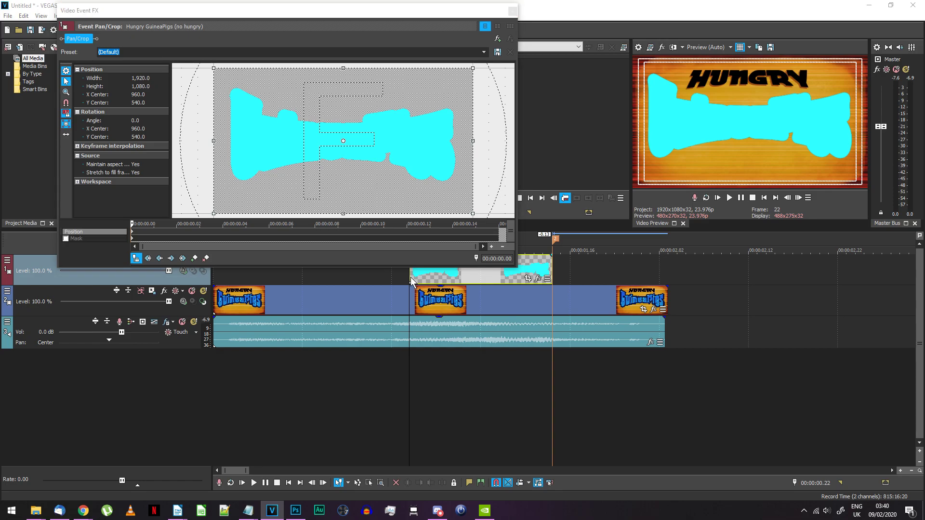
pyautogui.click(65, 238)
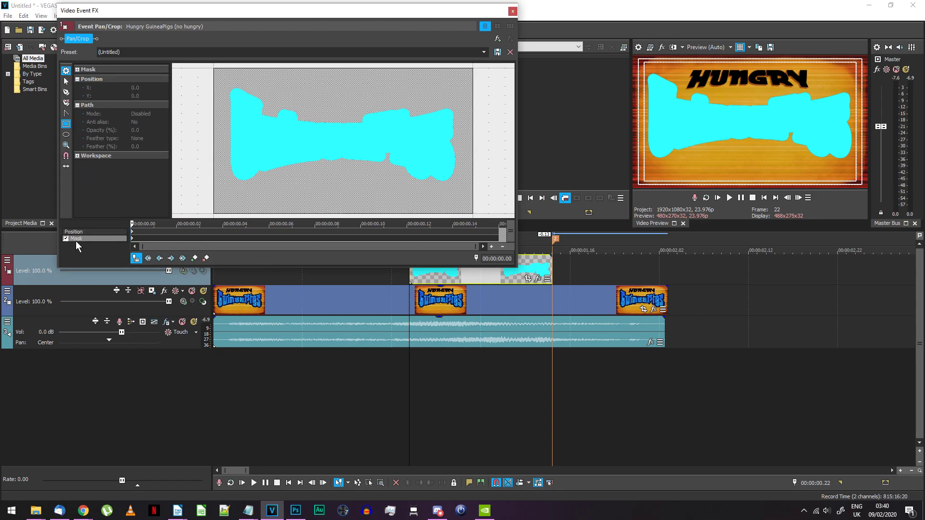
pyautogui.click(66, 124)
pyautogui.moveTo(231, 72); pyautogui.dragTo(242, 211)
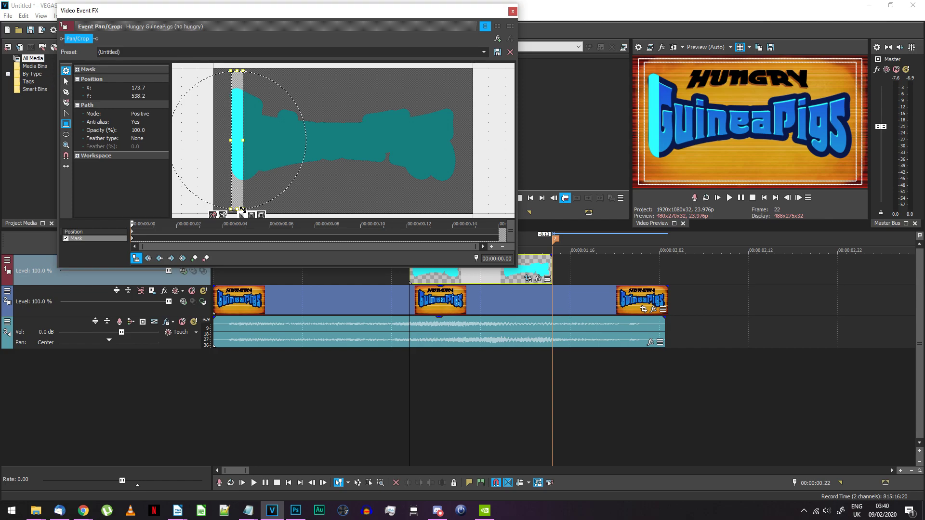
# - Set the mask's feather type to Both with 5.5% feathering
pyautogui.click(142, 140)
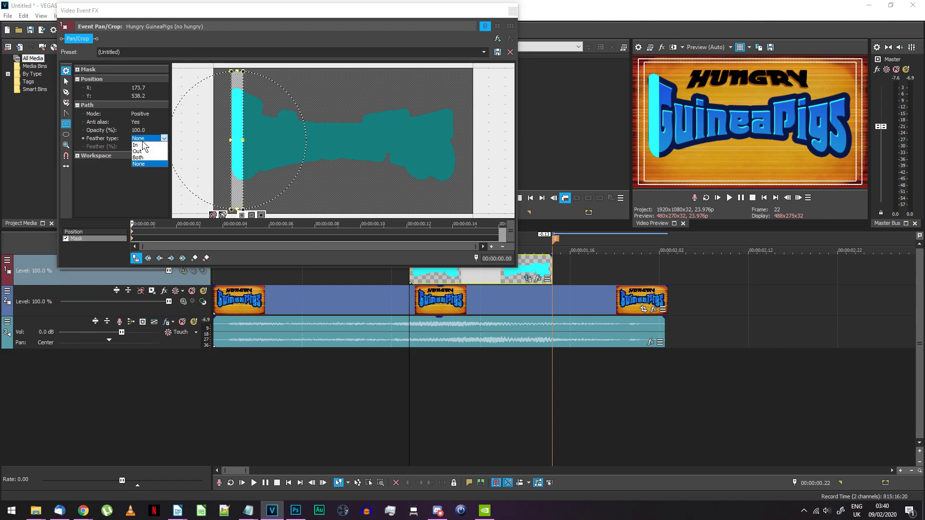
pyautogui.click(137, 157)
pyautogui.click(143, 146)
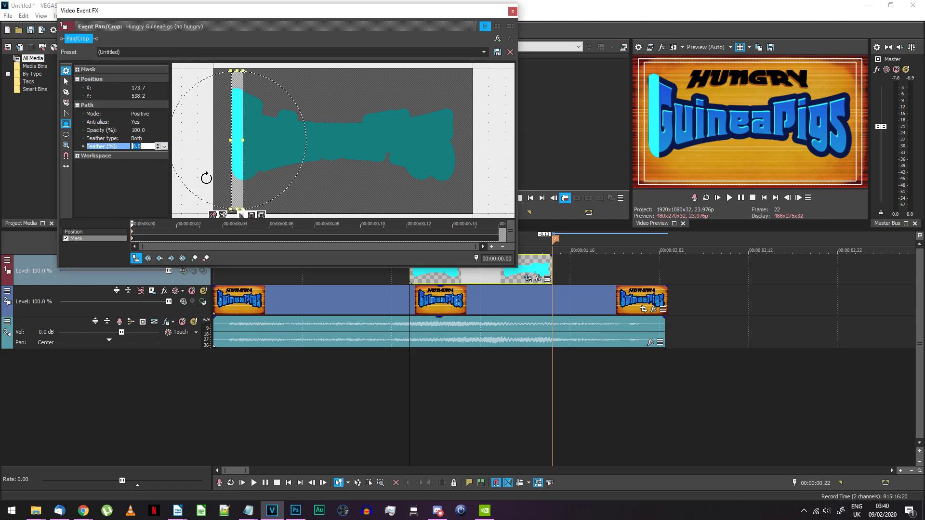
pyautogui.write('.5')
pyautogui.press('Return')
# - Tilt the mask strip diagonally and slide it across to the logo's right side
pyautogui.moveTo(278, 160); pyautogui.dragTo(289, 102)
pyautogui.moveTo(256, 140); pyautogui.dragTo(221, 129)
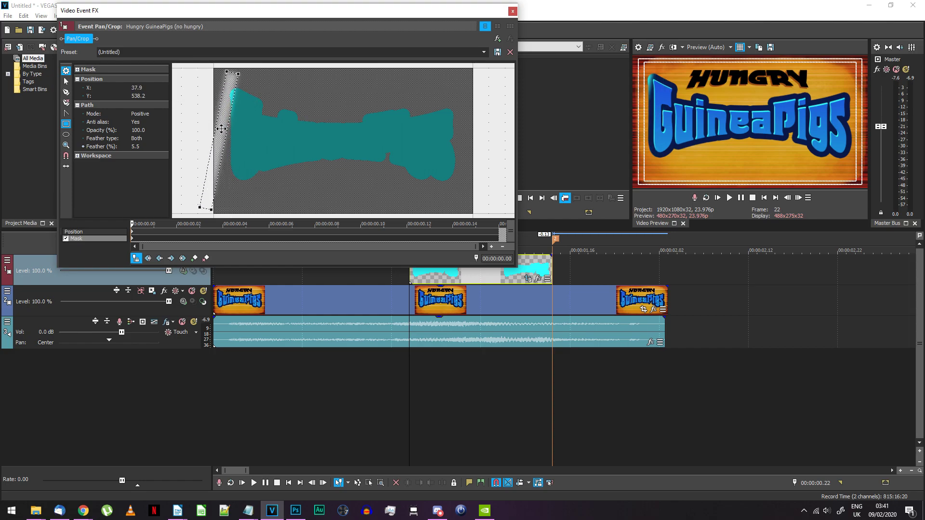
pyautogui.click(482, 224)
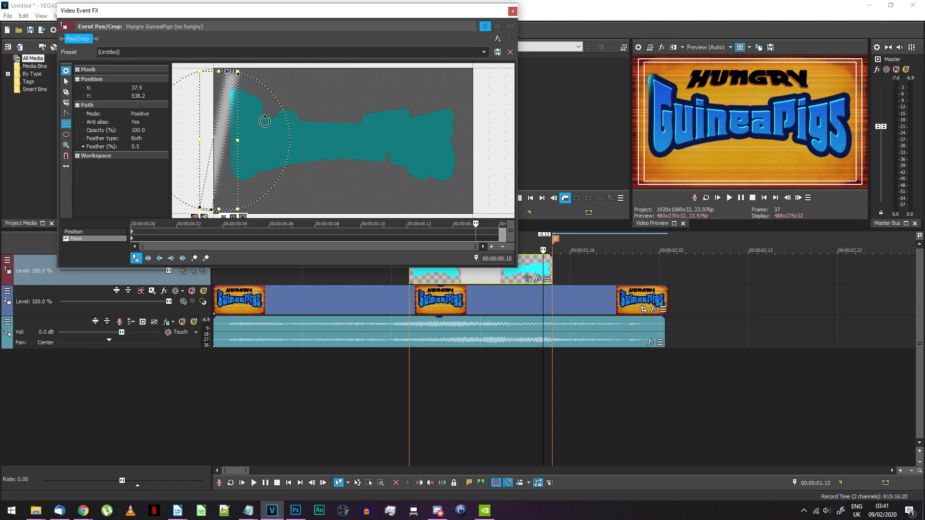
pyautogui.moveTo(230, 138); pyautogui.dragTo(453, 126)
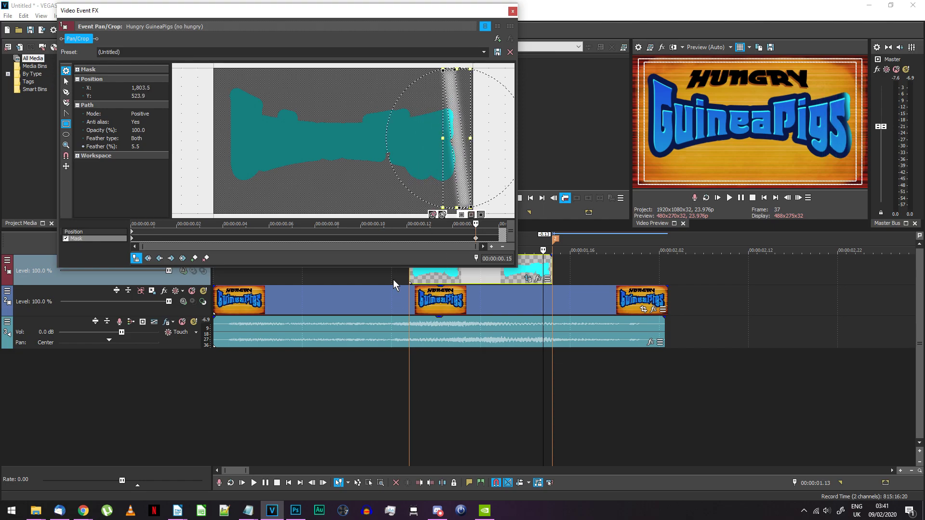
# - Loop-preview the cyan event region, then close the Pan/Crop window
pyautogui.doubleClick(414, 276)
pyautogui.press('space')
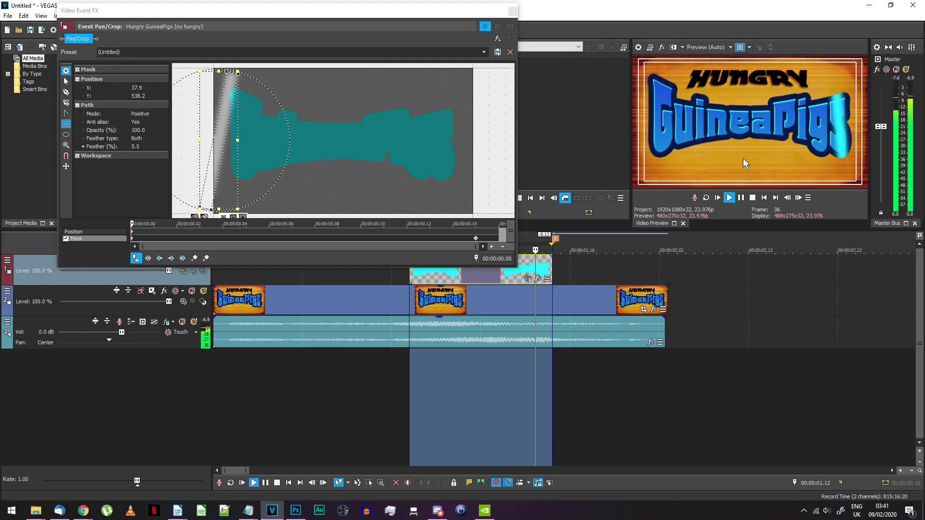
pyautogui.press('space')
pyautogui.click(513, 10)
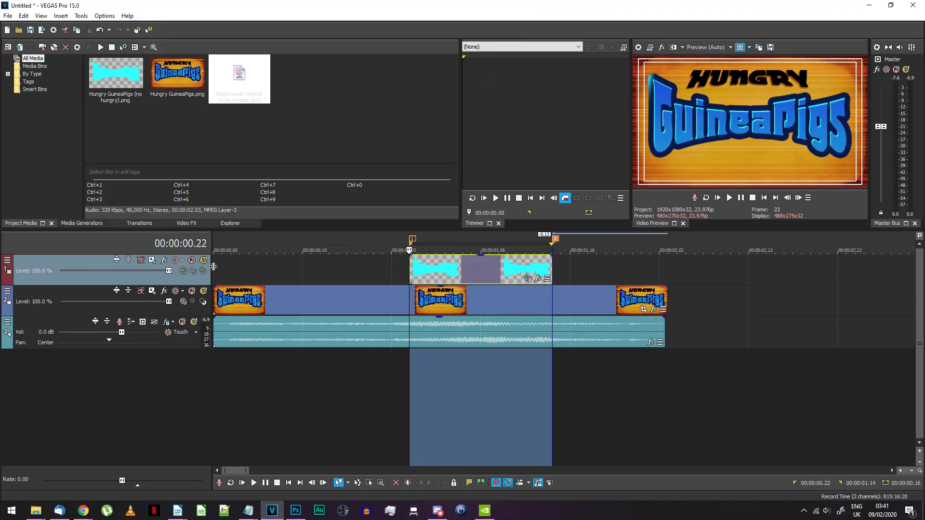
# - Play back the project, then open the Event FX Plug-In Chooser for the cyan shape event
pyautogui.press('space')
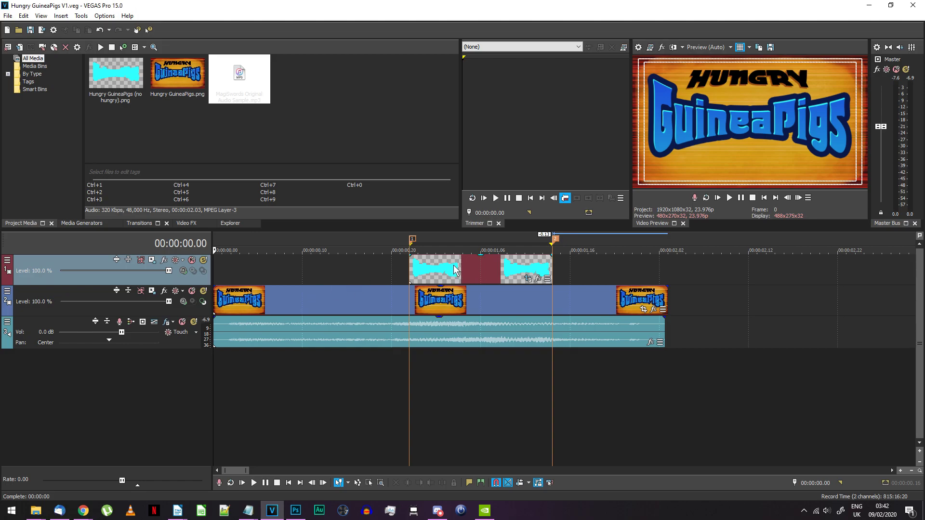
pyautogui.click(454, 270)
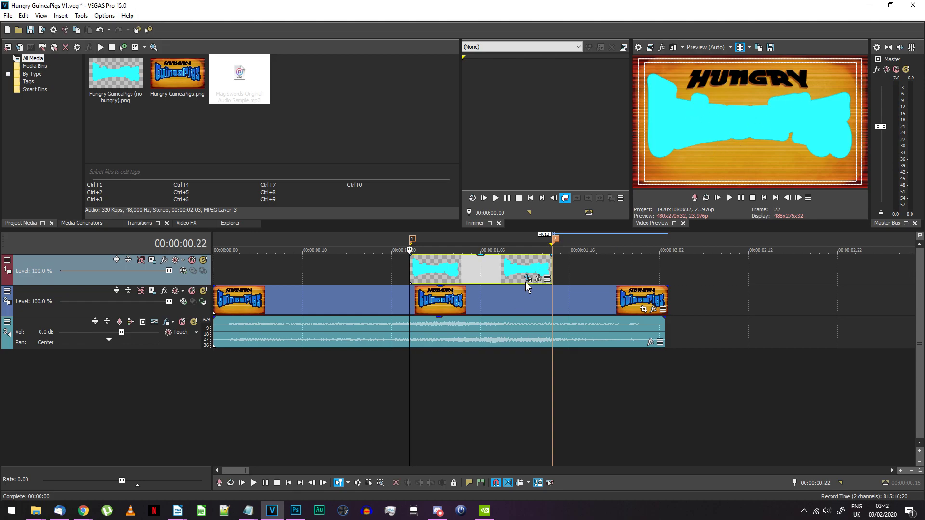
pyautogui.click(538, 280)
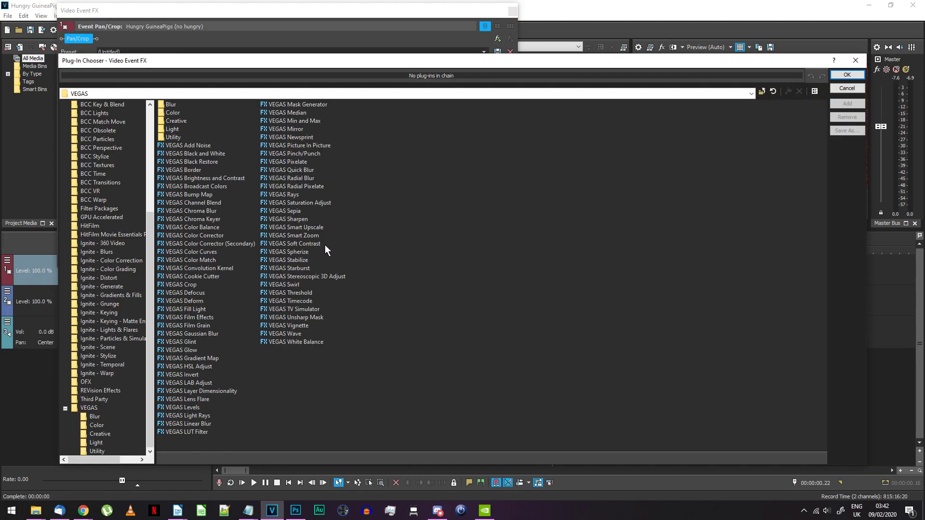
# - Add HSL Adjust with luminance 2.000 to whiten the shape, and put the shine clip on a new track above
pyautogui.doubleClick(192, 367)
pyautogui.click(847, 75)
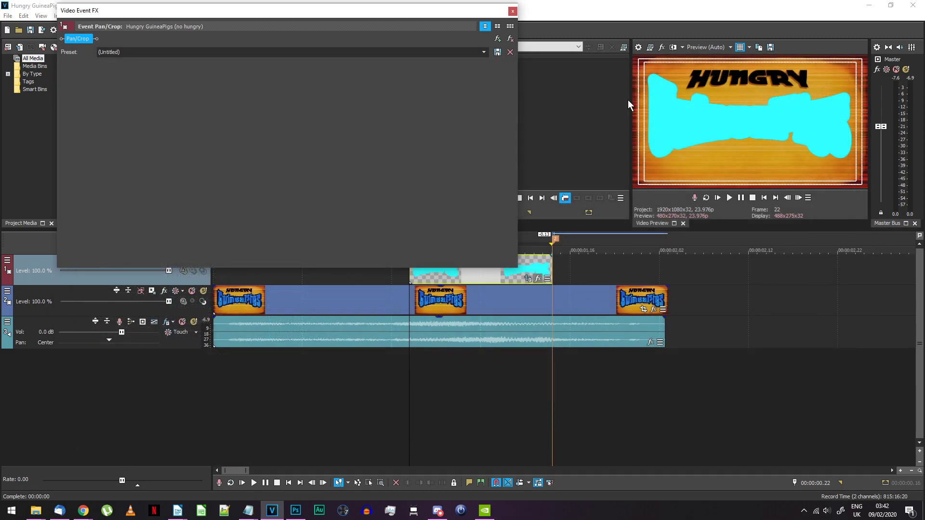
pyautogui.click(406, 277)
pyautogui.moveTo(136, 112); pyautogui.dragTo(207, 114)
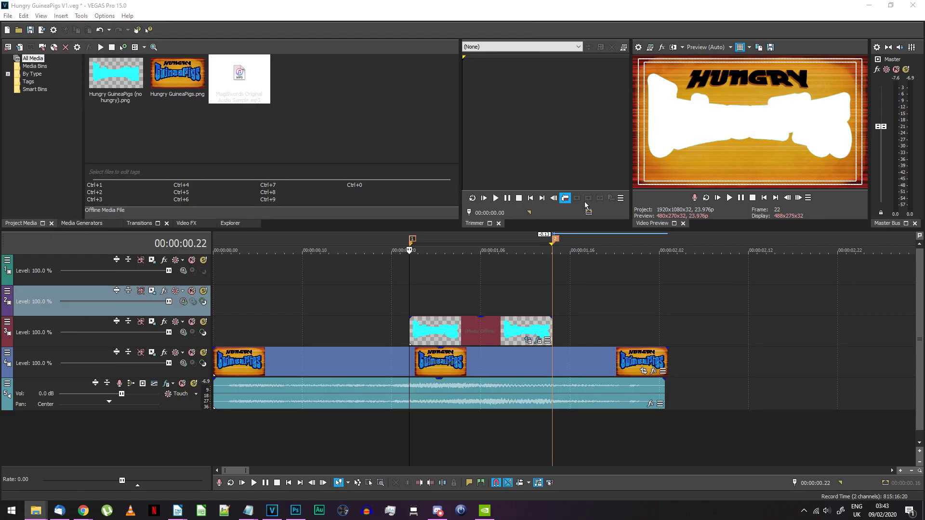
pyautogui.moveTo(585, 204); pyautogui.dragTo(452, 300)
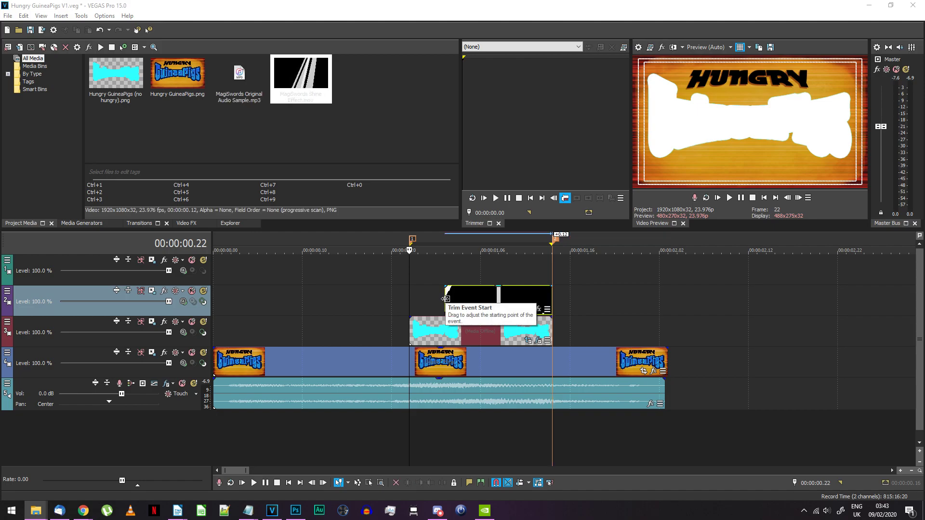
# - Align the shine clip's start with the cyan event and set its alpha channel to Premultiplied
pyautogui.moveTo(445, 298); pyautogui.dragTo(409, 299)
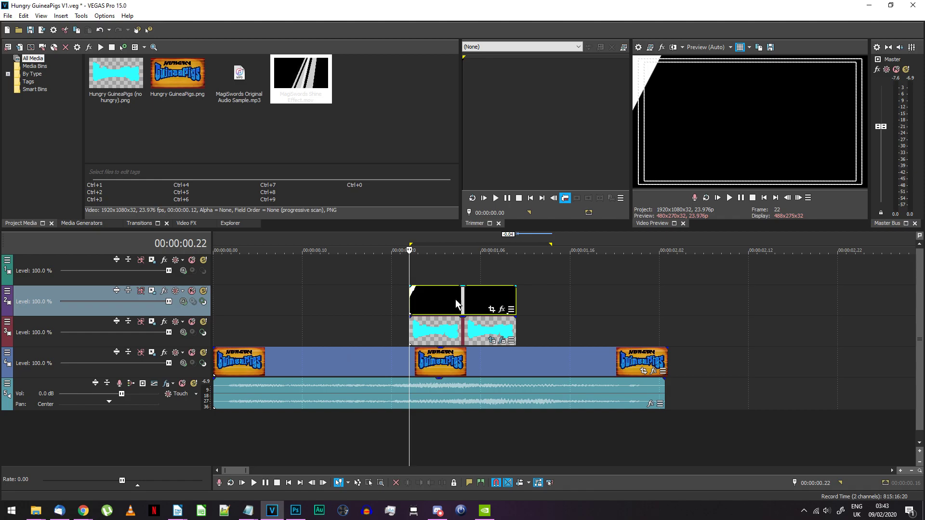
pyautogui.rightClick(476, 297)
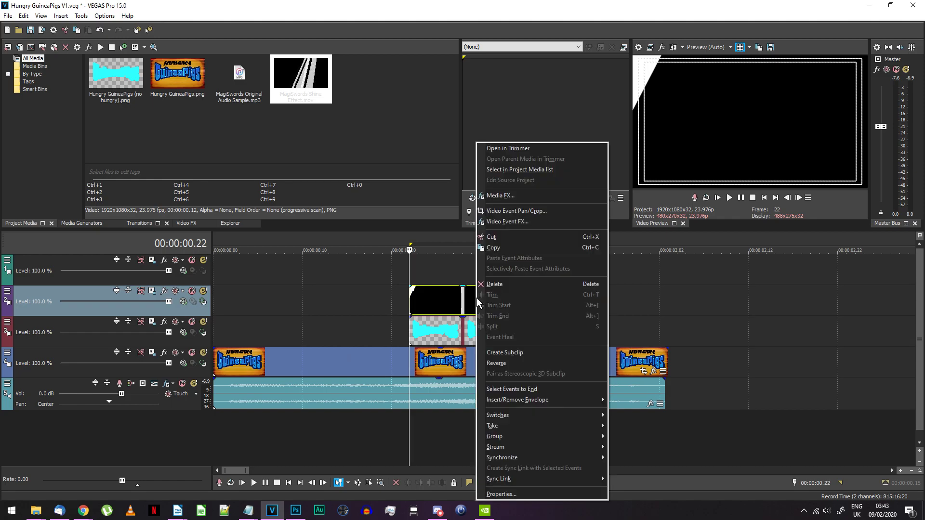
pyautogui.click(525, 493)
pyautogui.click(418, 93)
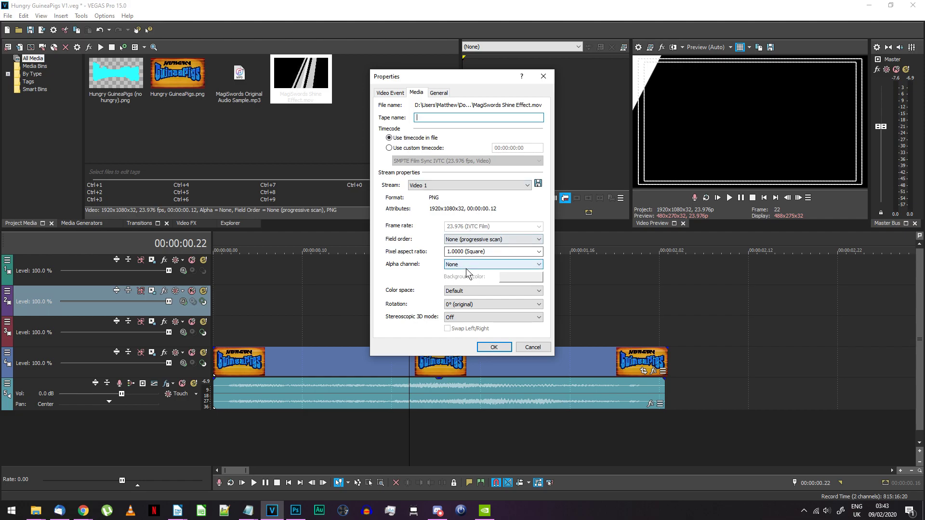
pyautogui.click(466, 269)
pyautogui.click(470, 291)
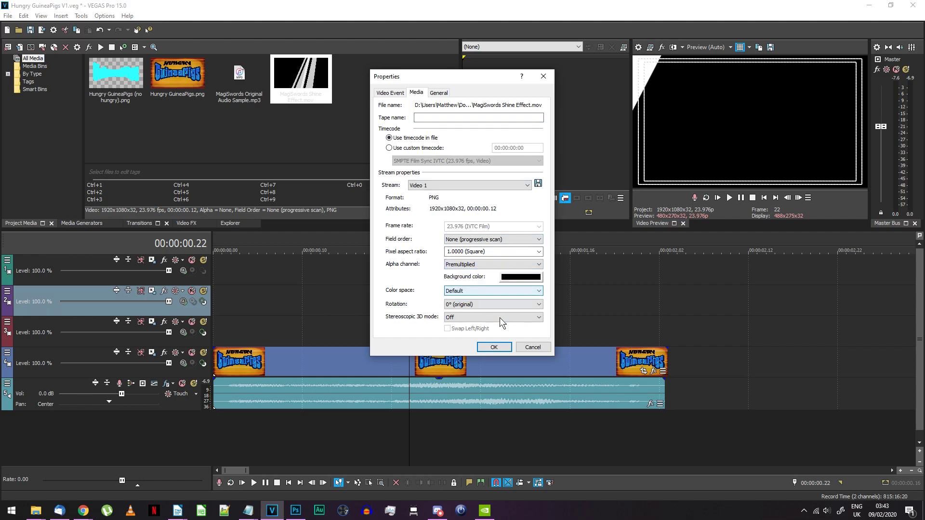
pyautogui.click(493, 347)
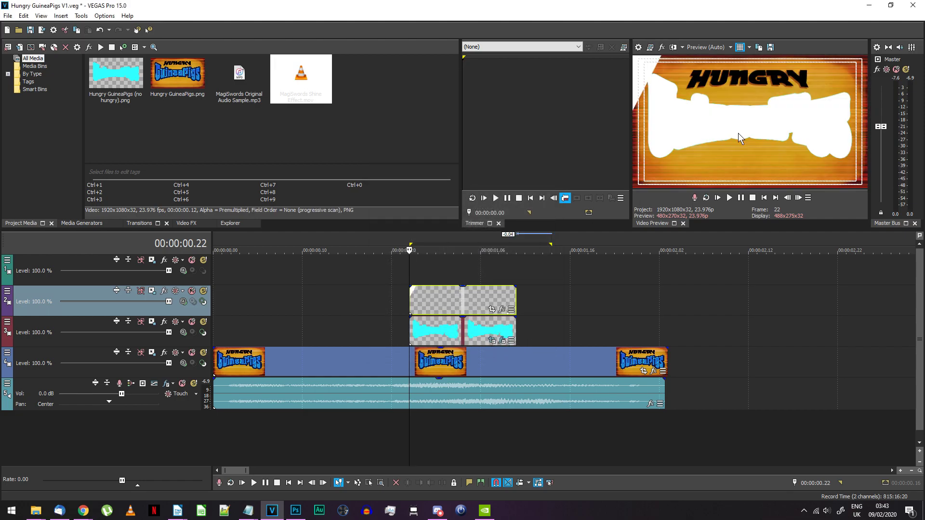
pyautogui.press('space')
pyautogui.press('space')
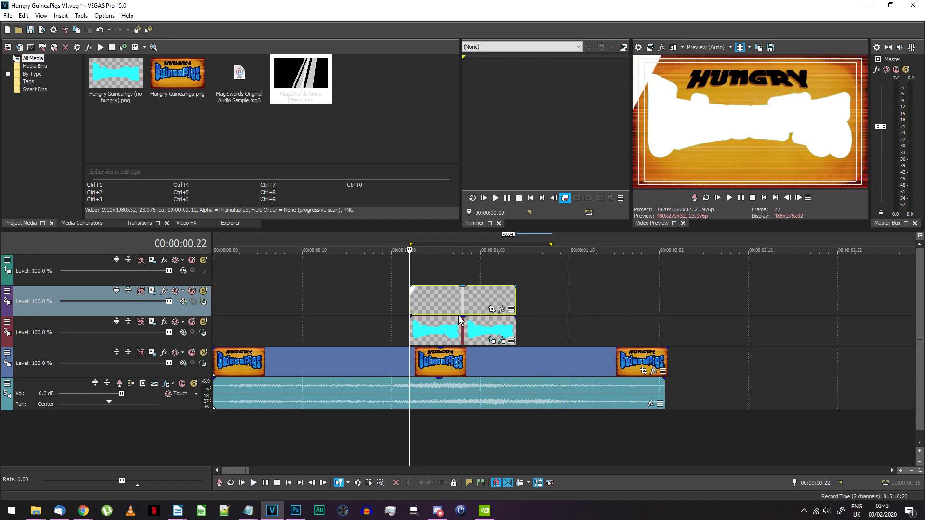
# - Make the shape track a compositing child with parent mode Multiply (Mask) and play the sweep
pyautogui.click(204, 335)
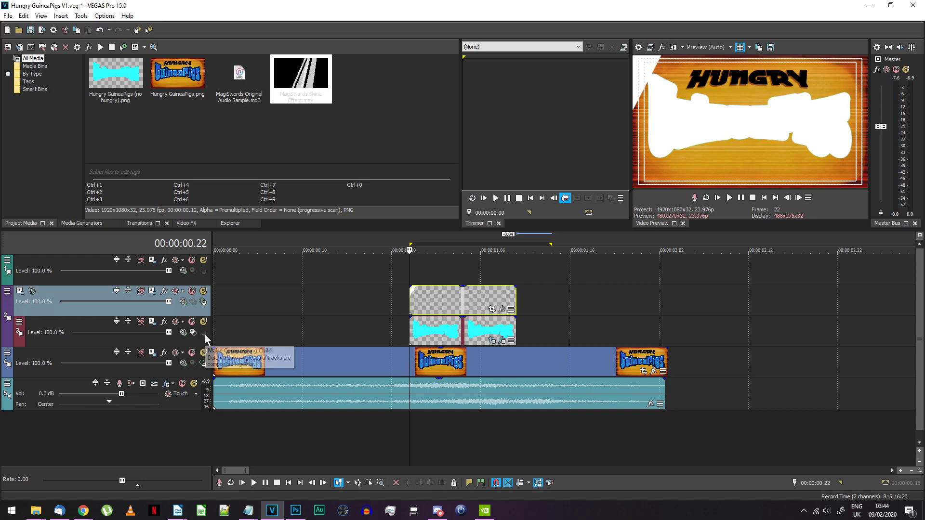
pyautogui.click(184, 302)
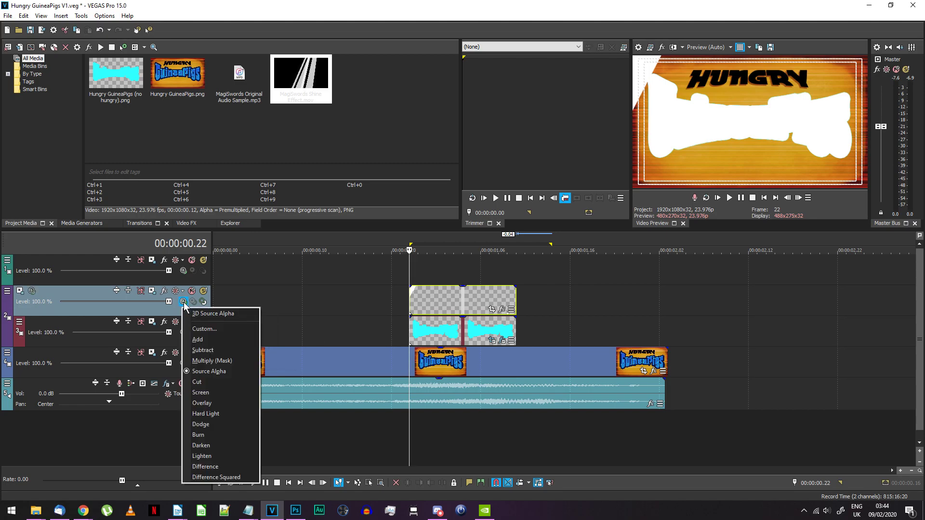
pyautogui.click(216, 360)
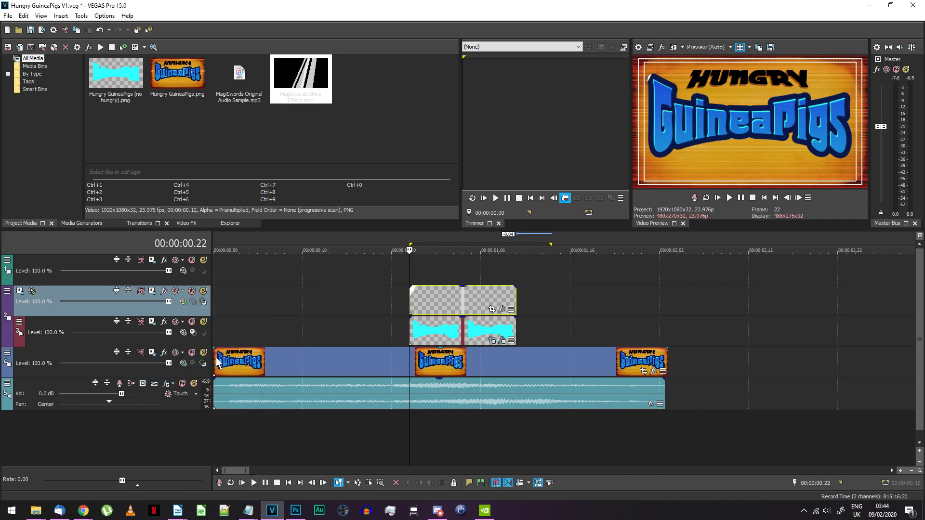
pyautogui.press('space')
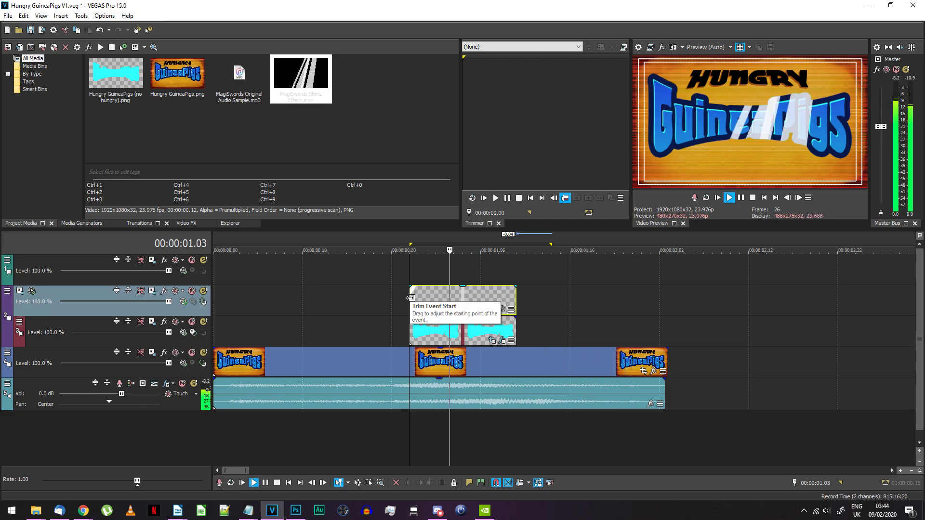
pyautogui.press('space')
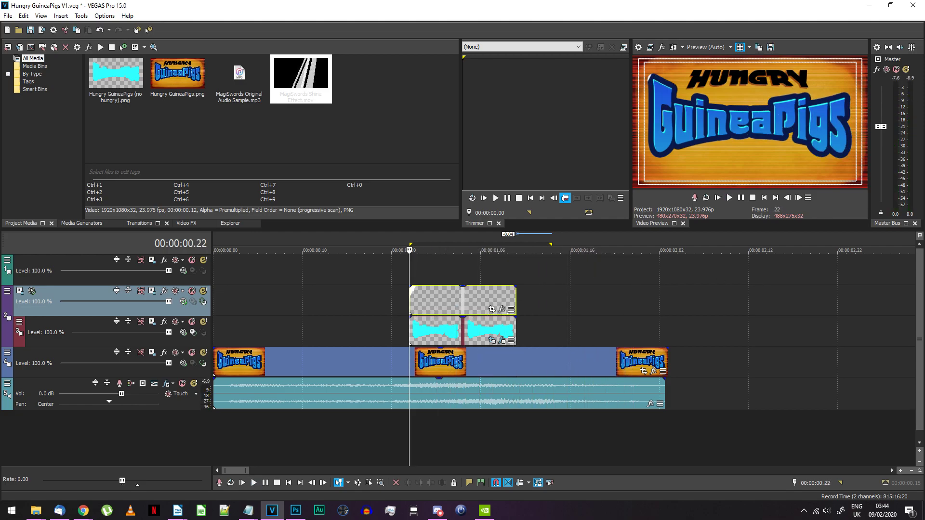
# - Place the sparkle clip on a new top track and set its alpha channel to Premultiplied
pyautogui.moveTo(631, 256); pyautogui.dragTo(498, 268)
pyautogui.click(482, 266)
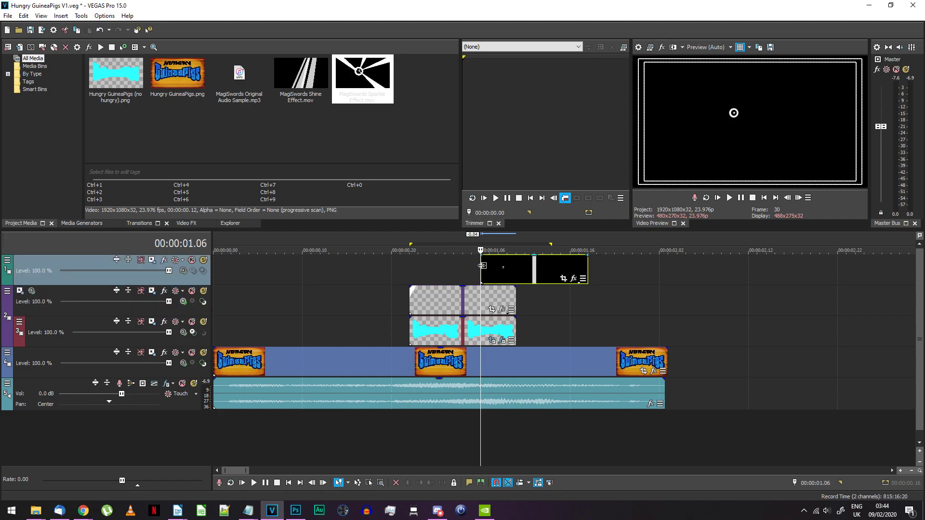
pyautogui.rightClick(532, 263)
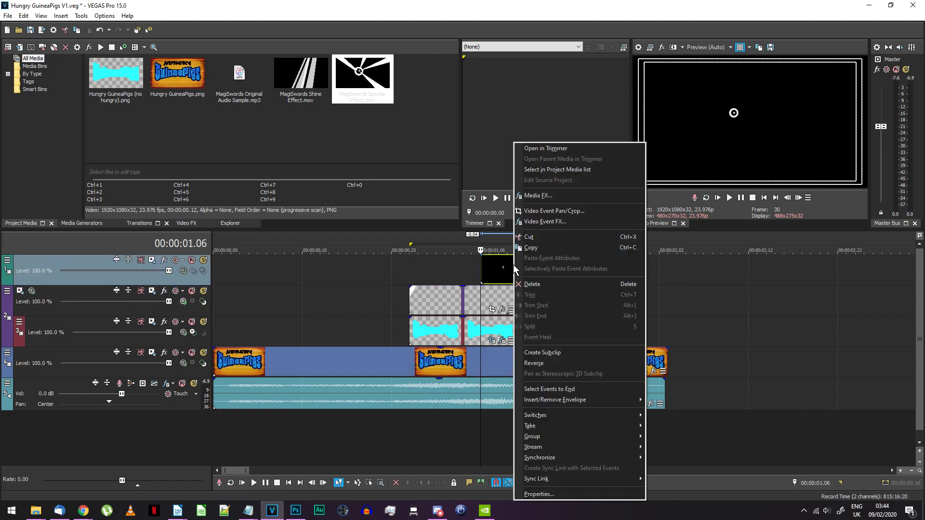
pyautogui.click(533, 493)
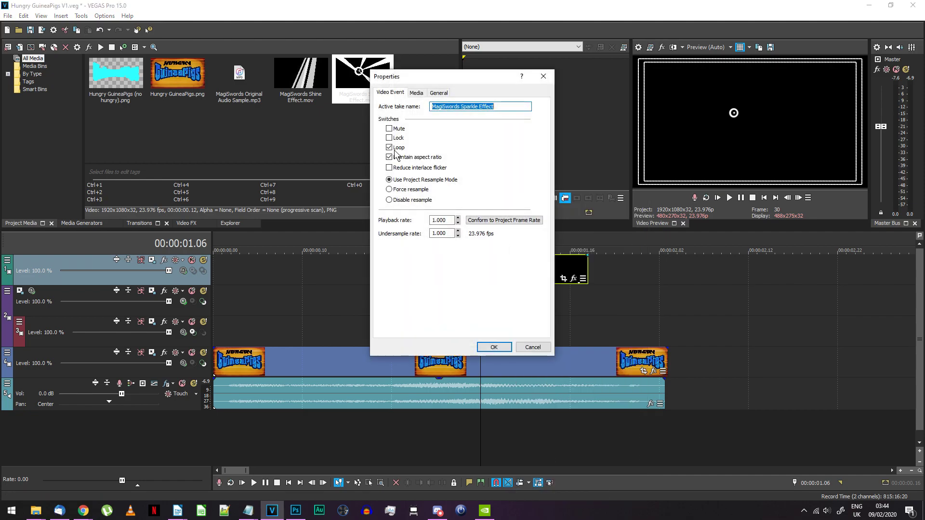
pyautogui.click(418, 91)
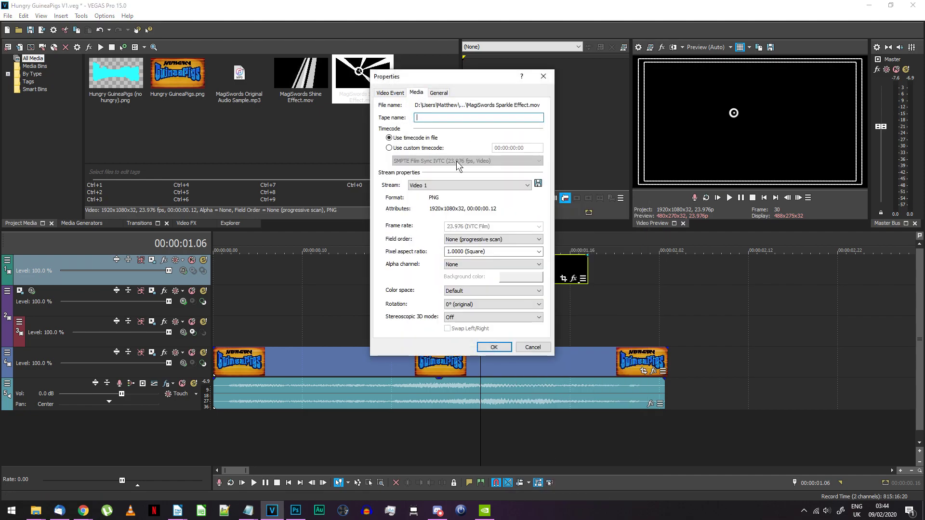
pyautogui.click(462, 264)
pyautogui.click(475, 291)
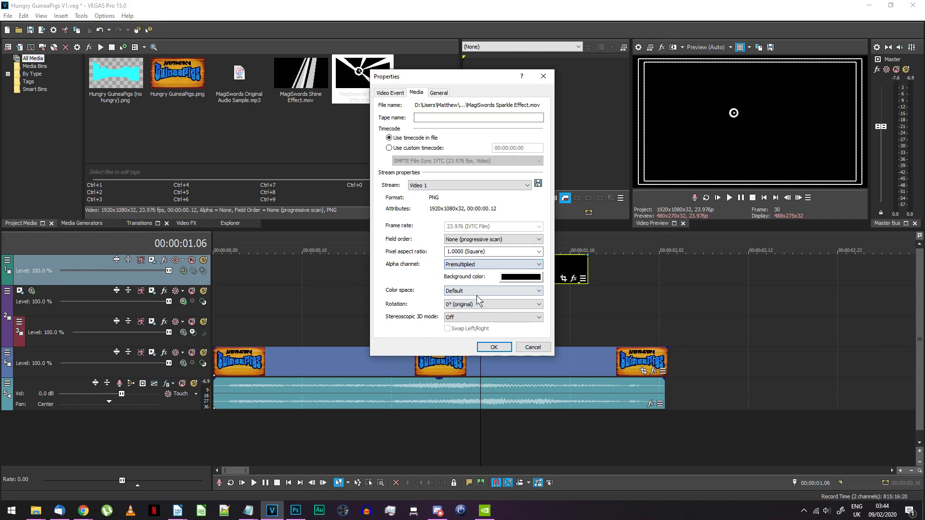
pyautogui.click(493, 347)
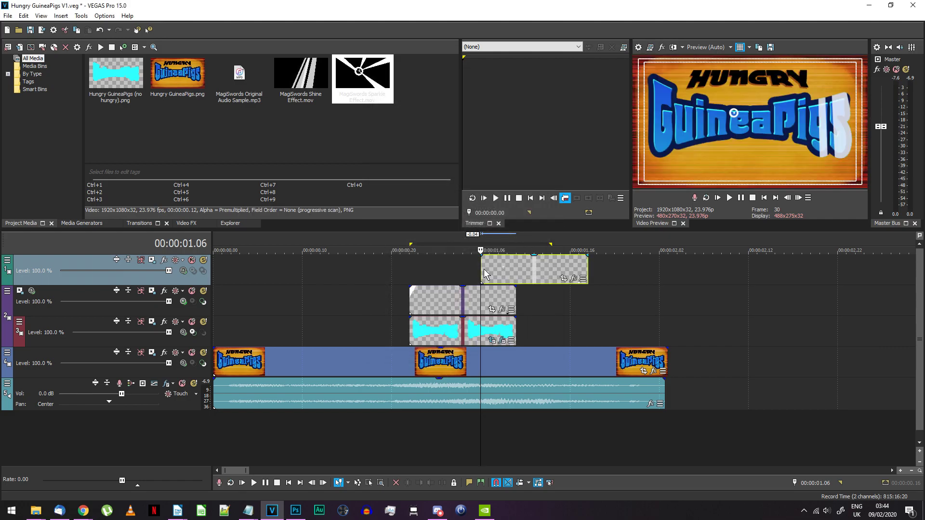
# - Use Track Motion to move the sparkle over the top right of the GuineaPigs text
pyautogui.click(152, 260)
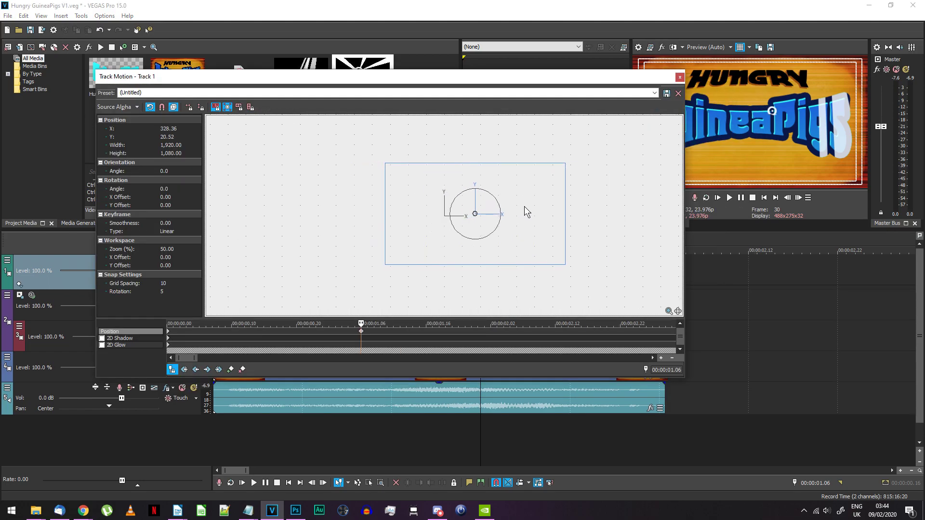
pyautogui.moveTo(526, 206); pyautogui.dragTo(578, 194)
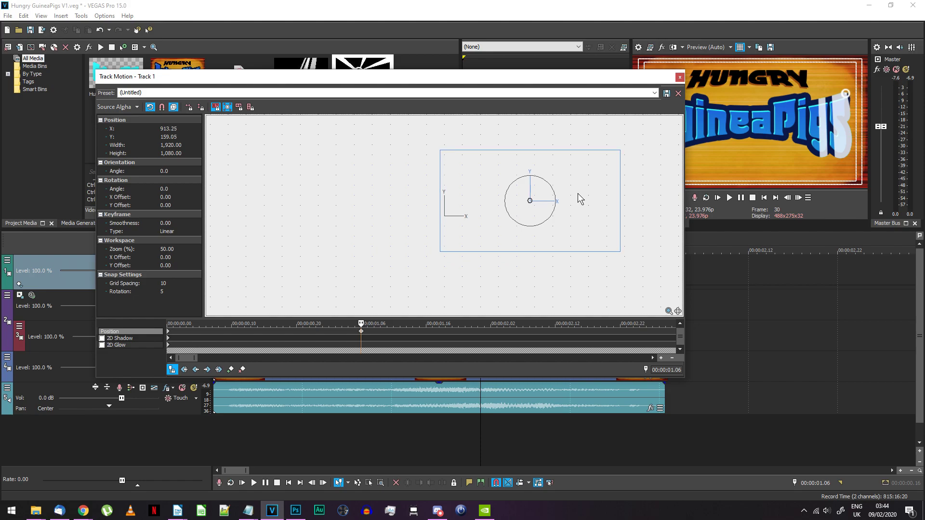
pyautogui.click(680, 77)
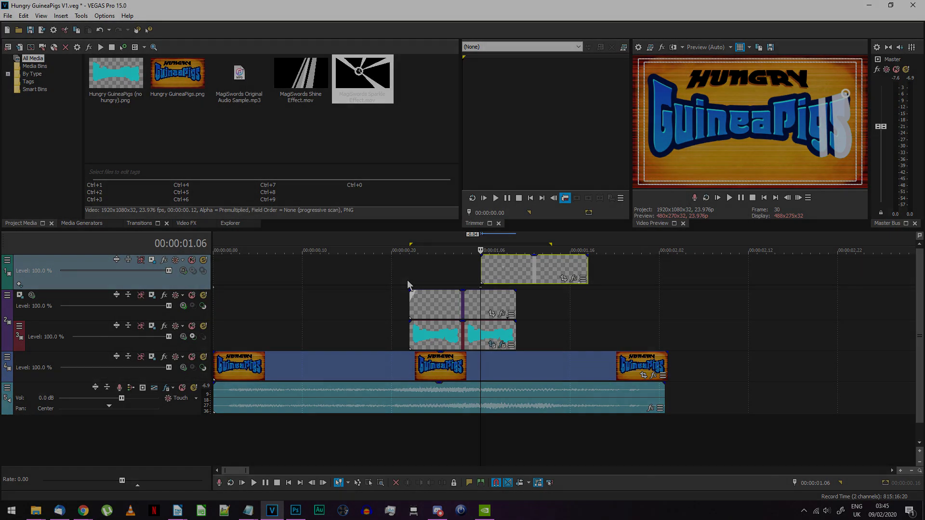